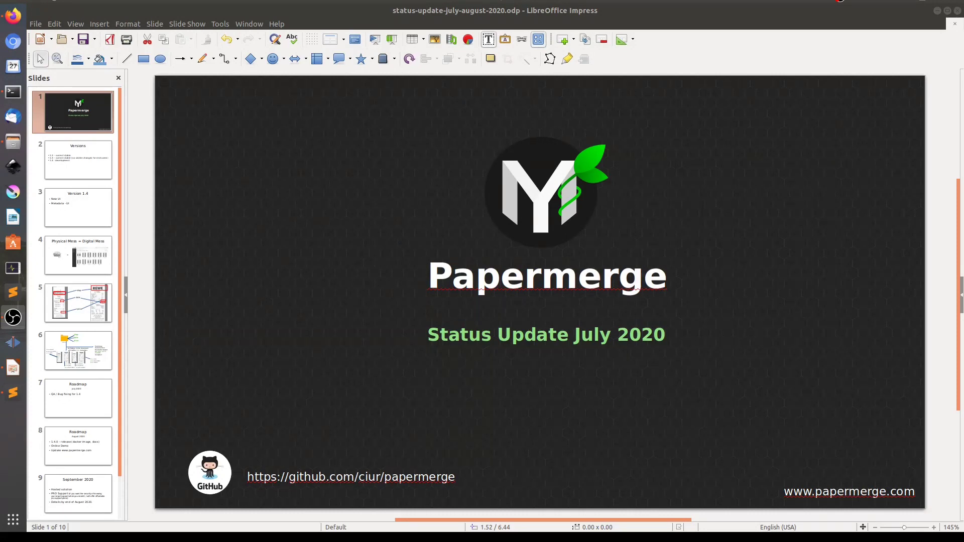
Move past the Versions slide, highlighting '1.4 - development', to the Version 1.4 slide.
{"action": "key", "text": "Page_Down"}
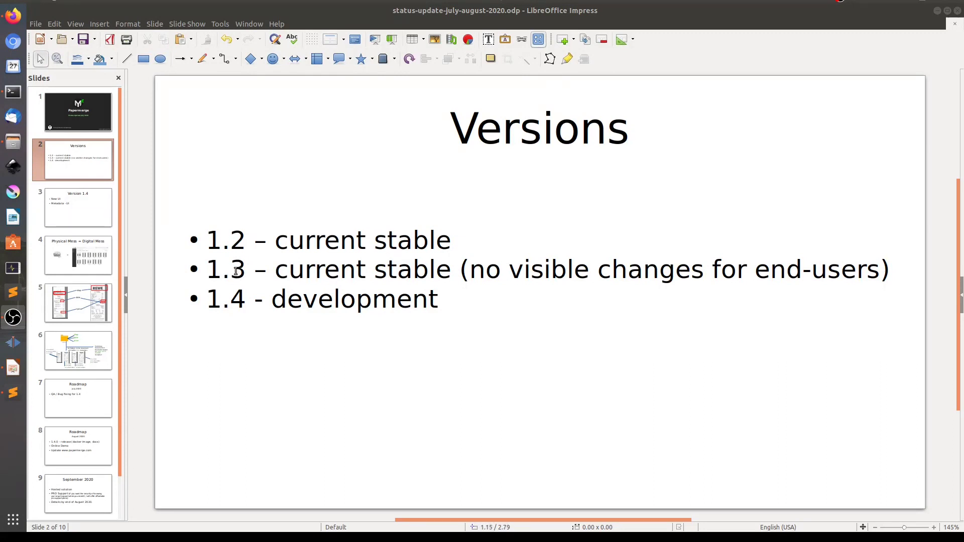
{"action": "left_click_drag", "start_coordinate": [439, 299], "coordinate": [204, 299]}
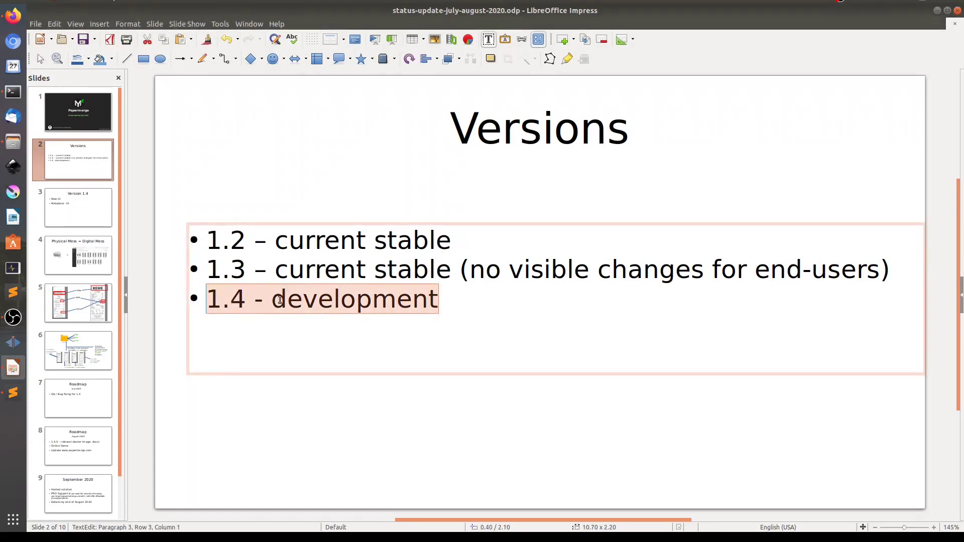
{"action": "key", "text": "Page_Down"}
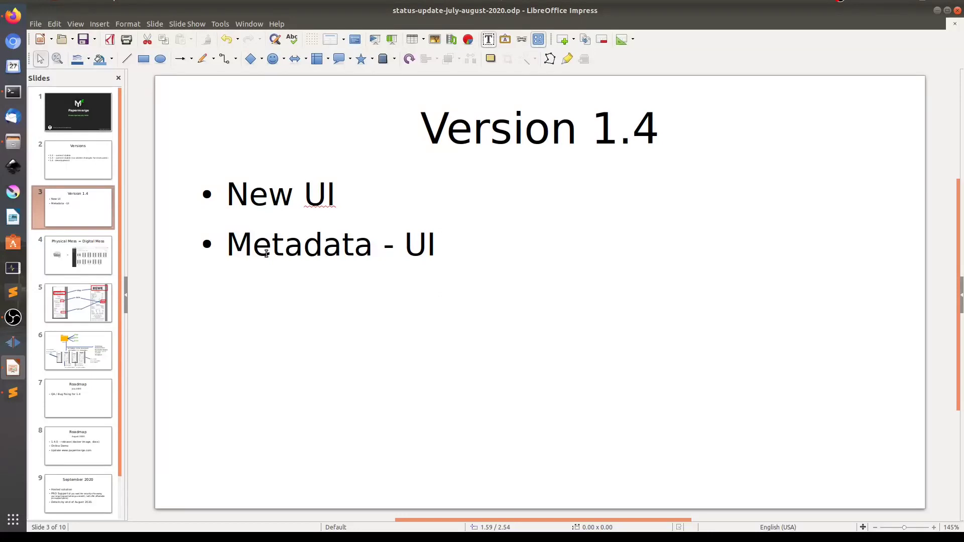
Advance past the 'Physical Mess = Digital Mess' slide to slide 5 with the labelled receipts.
{"action": "key", "text": "Page_Down"}
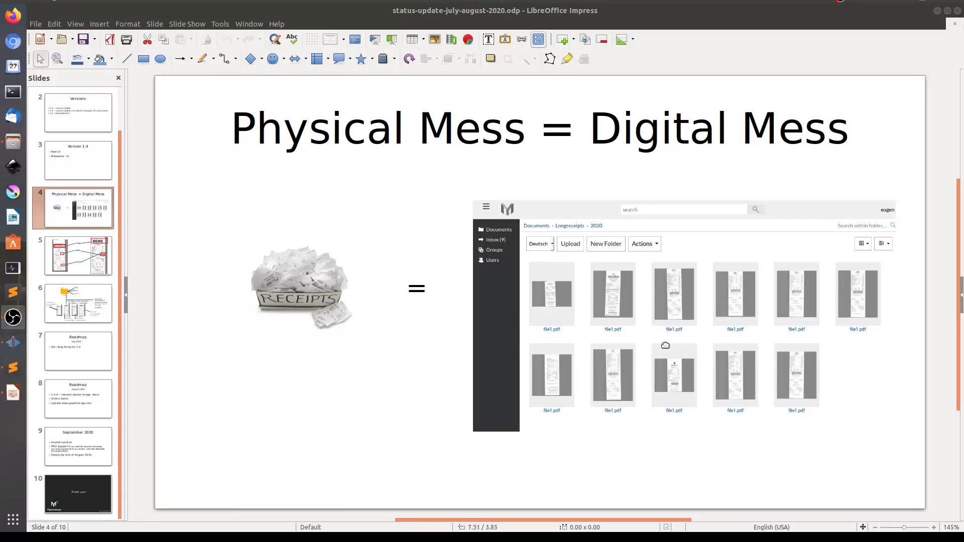
{"action": "scroll", "coordinate": [665, 345], "scroll_direction": "down", "scroll_amount": 1}
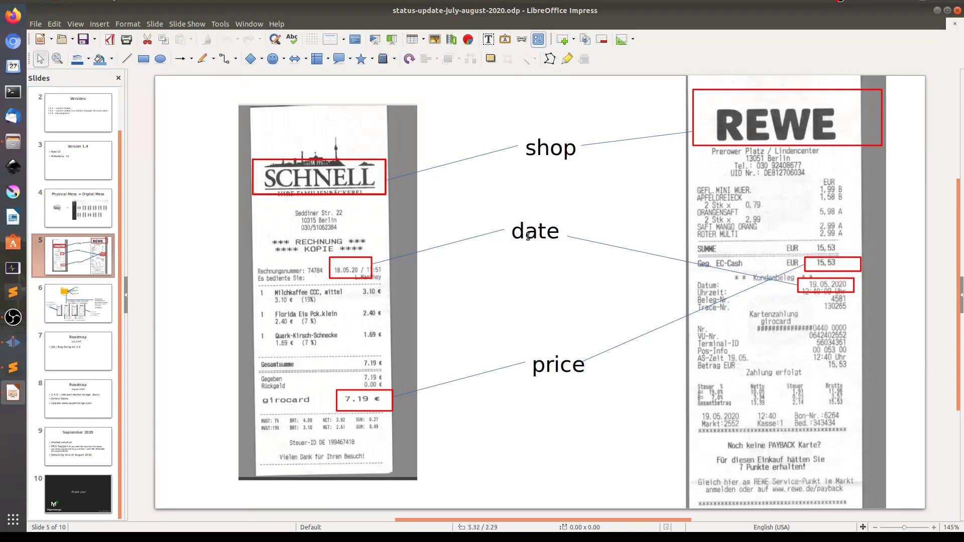
Highlight 'date' on the receipts slide, then move on to the Longreceipts metadata slide.
{"action": "left_click_drag", "start_coordinate": [516, 232], "coordinate": [560, 232]}
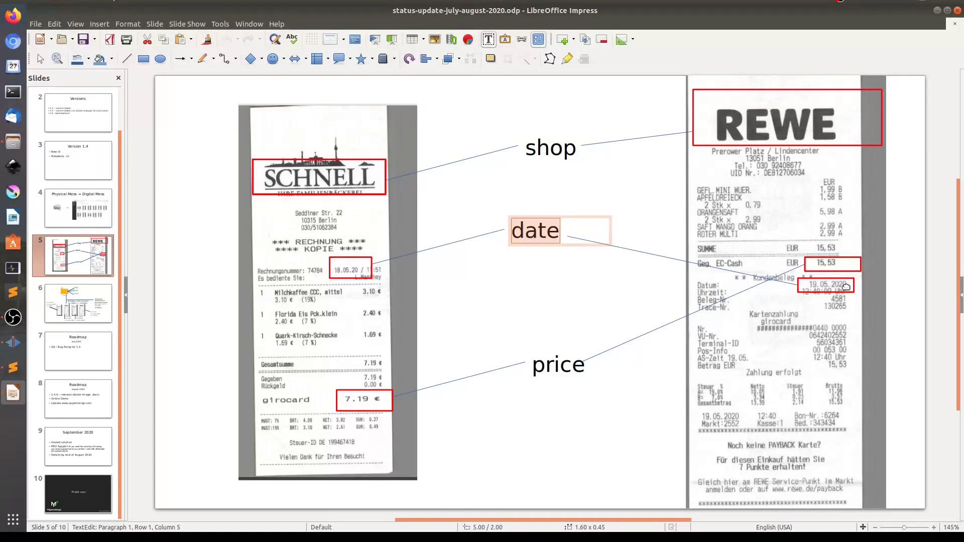
{"action": "scroll", "coordinate": [378, 190], "scroll_direction": "down", "scroll_amount": 1}
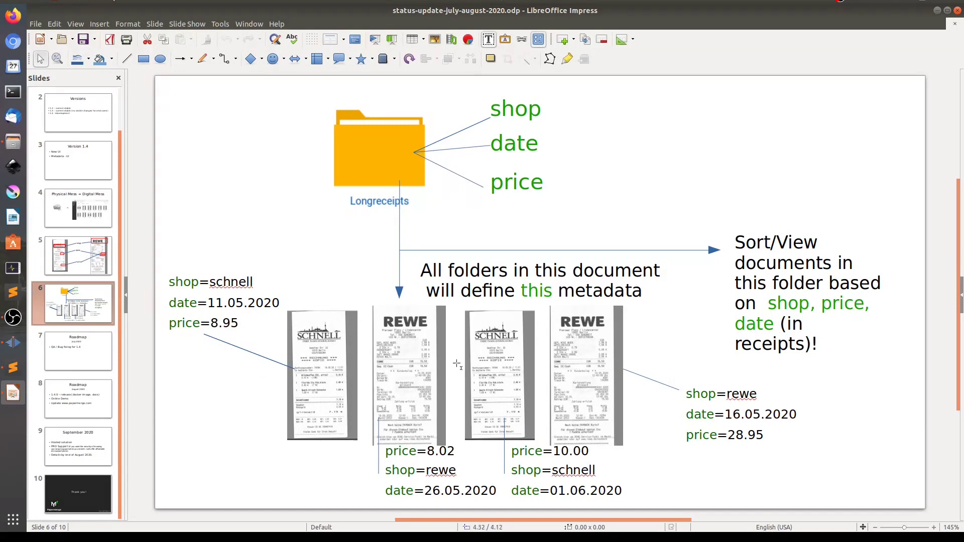
Switch to Firefox and sign in to Papermerge with the saved login credentials.
{"action": "left_click", "coordinate": [13, 368]}
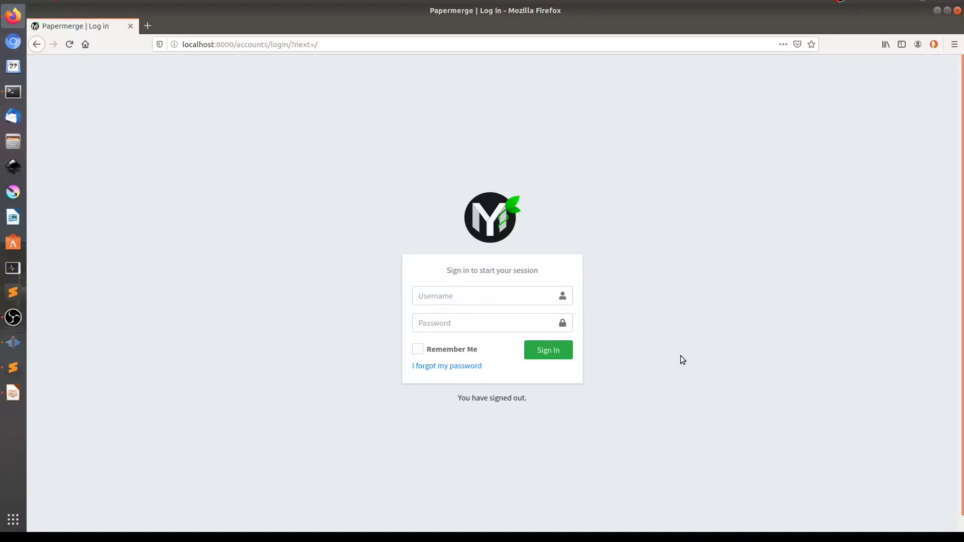
{"action": "left_click", "coordinate": [473, 303]}
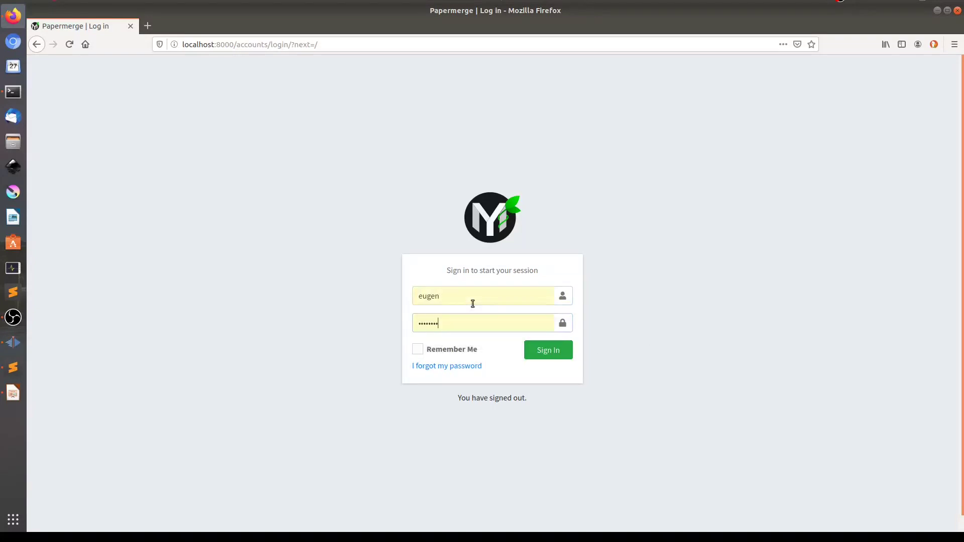
{"action": "left_click", "coordinate": [542, 349]}
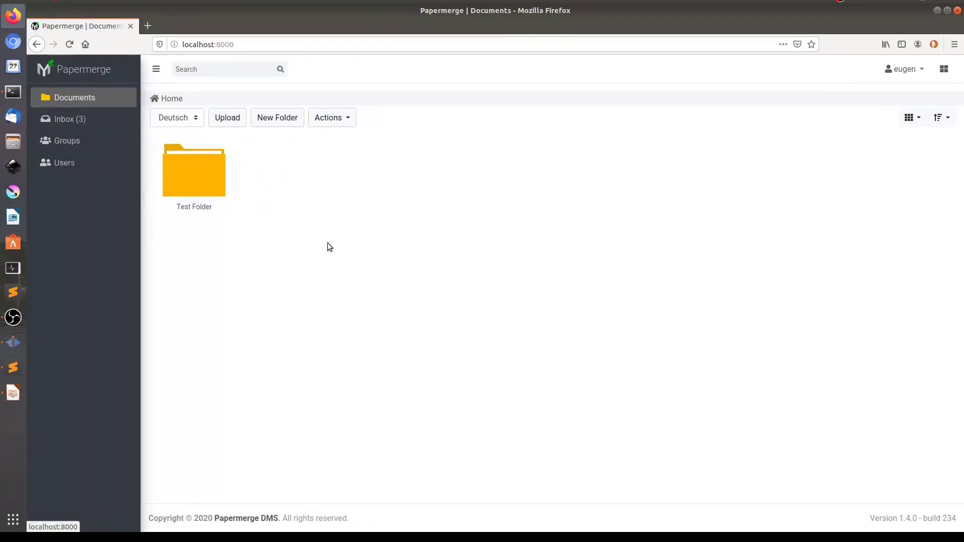
Create a new folder named Groceries-2020.
{"action": "left_click", "coordinate": [168, 69]}
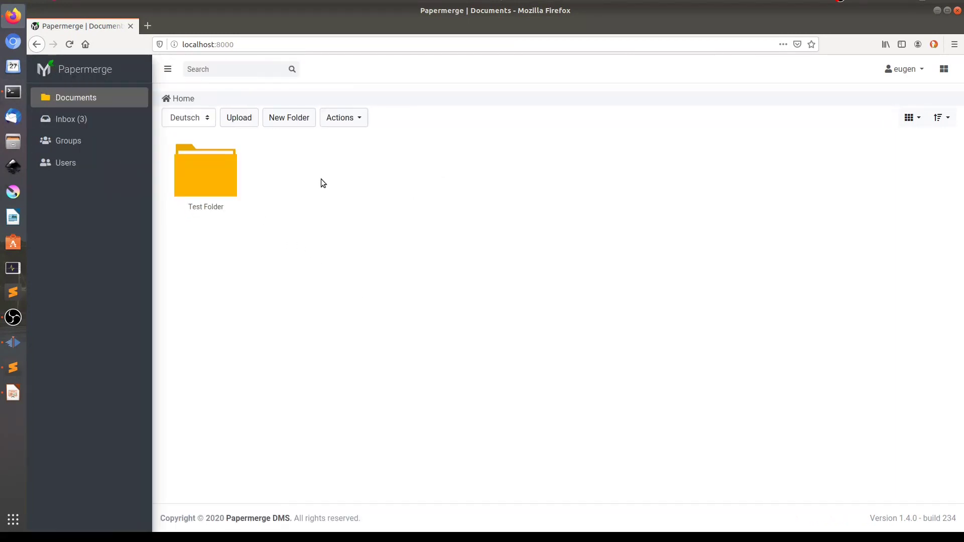
{"action": "left_click", "coordinate": [291, 118]}
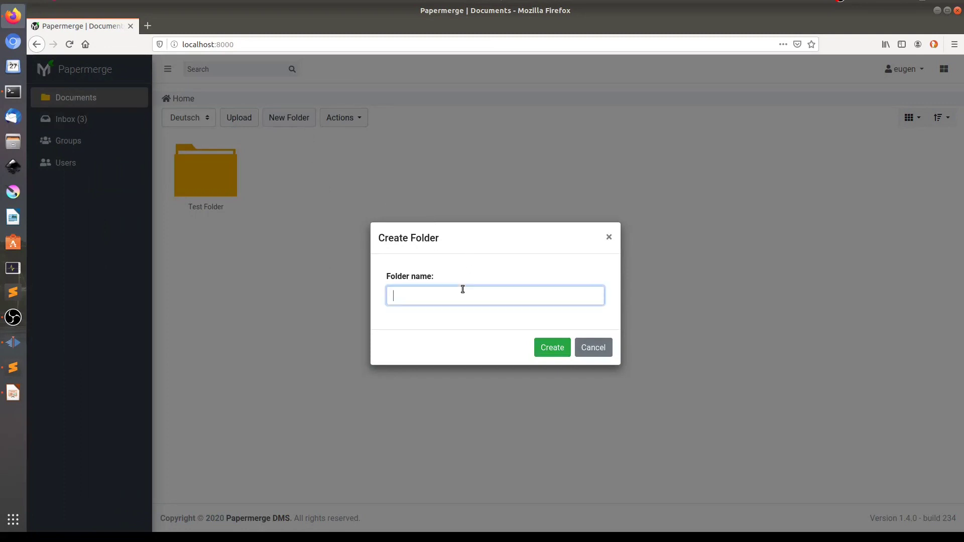
{"action": "type", "text": "Gro"}
{"action": "left_click", "coordinate": [426, 324]}
{"action": "left_click", "coordinate": [551, 356]}
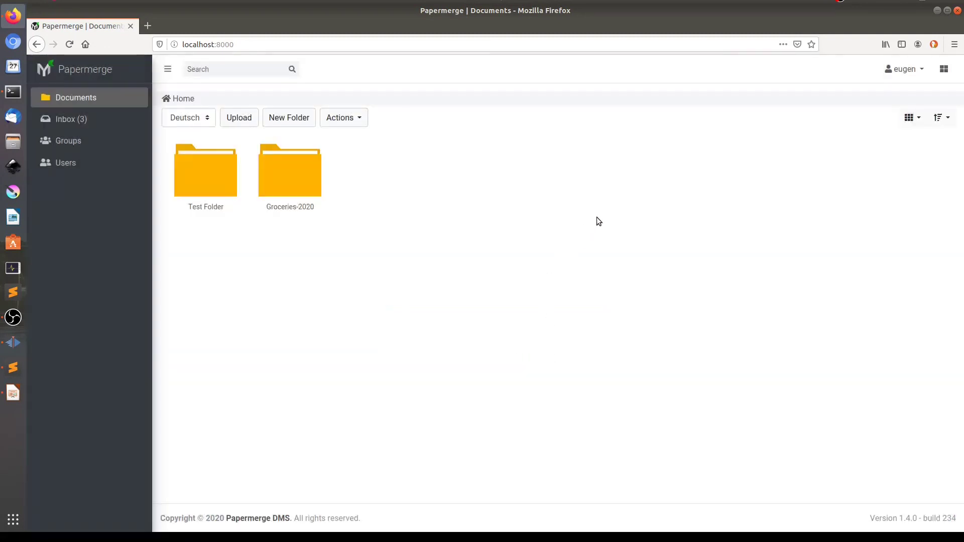
Upload the four receipt PDFs, file1.pdf through file1(3).pdf, into Groceries-2020.
{"action": "double_click", "coordinate": [308, 173]}
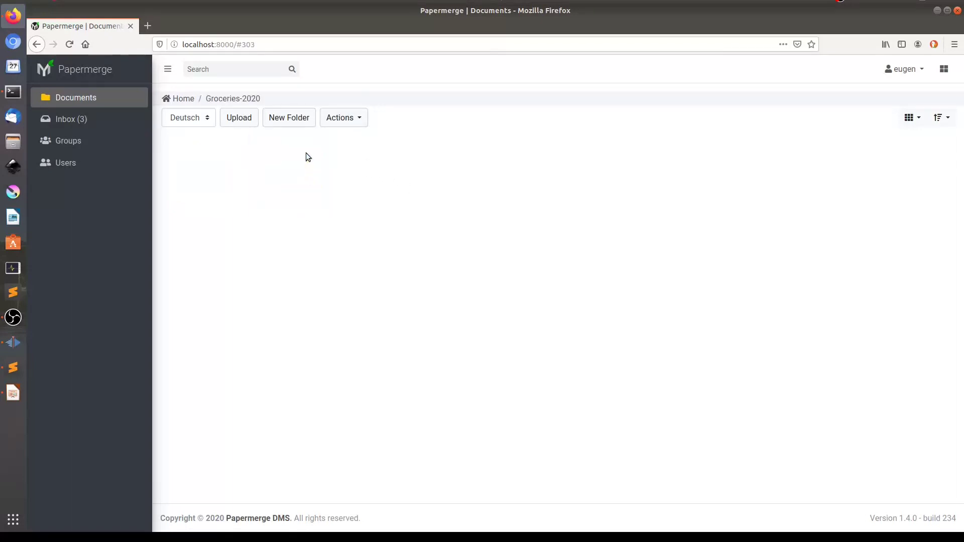
{"action": "left_click", "coordinate": [238, 120]}
{"action": "left_click", "coordinate": [337, 129], "text": "shift"}
{"action": "key", "text": "Return"}
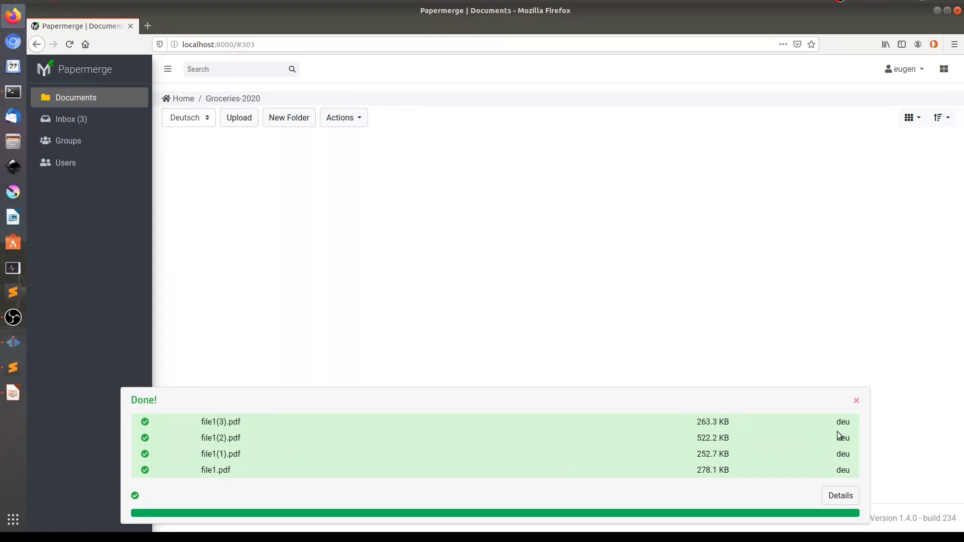
{"action": "left_click_drag", "start_coordinate": [847, 472], "coordinate": [832, 430]}
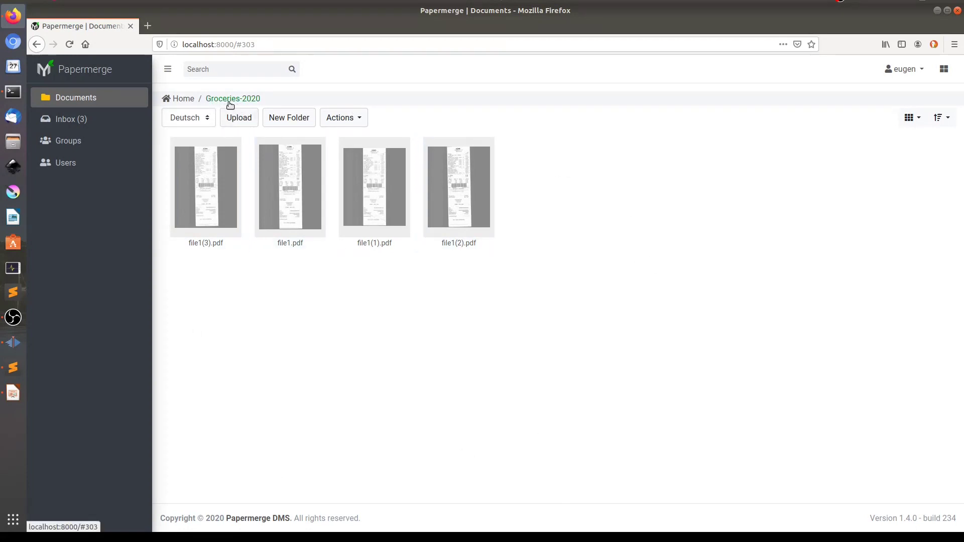
From Home, add a 'shop' metadata key to the Groceries-2020 folder.
{"action": "left_click", "coordinate": [178, 98]}
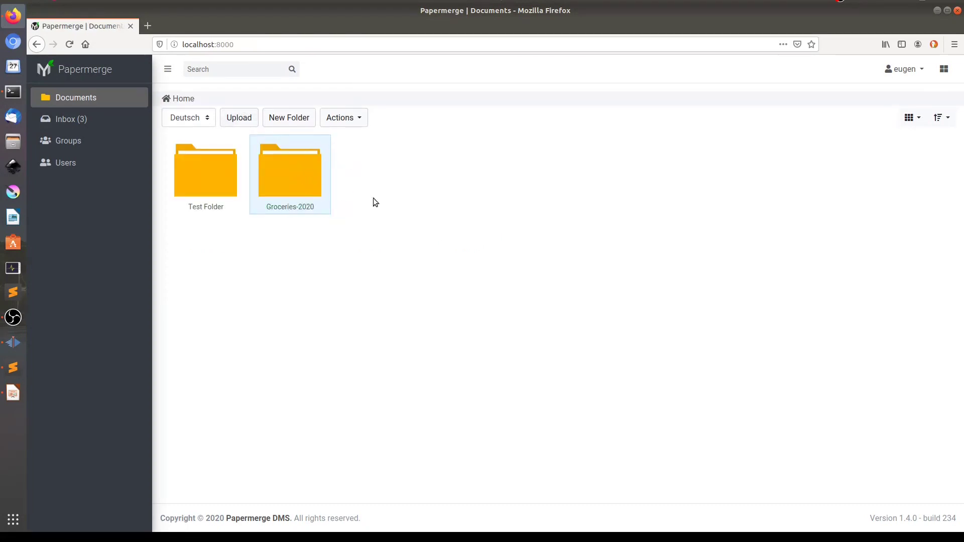
{"action": "left_click", "coordinate": [944, 69]}
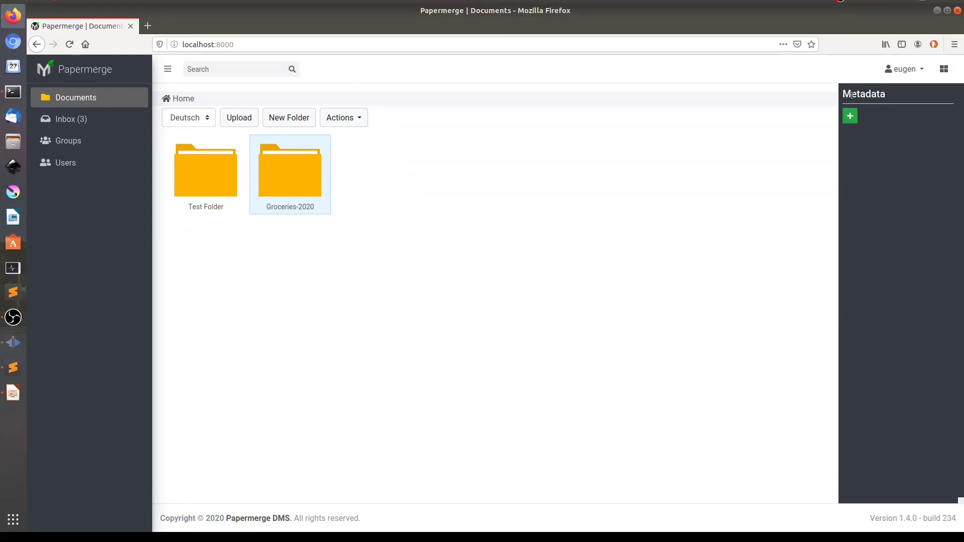
{"action": "left_click", "coordinate": [850, 120]}
{"action": "type", "text": "sht"}
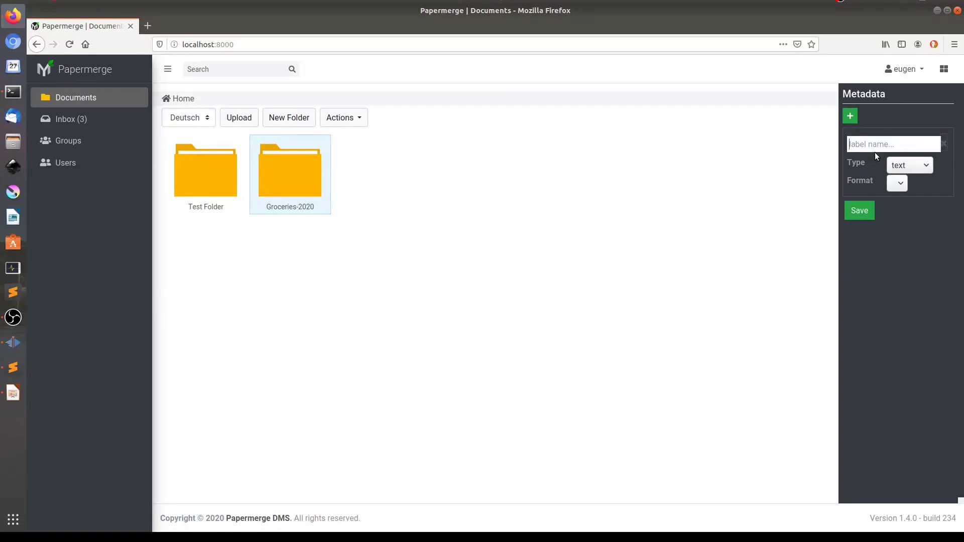
{"action": "type", "text": "sh"}
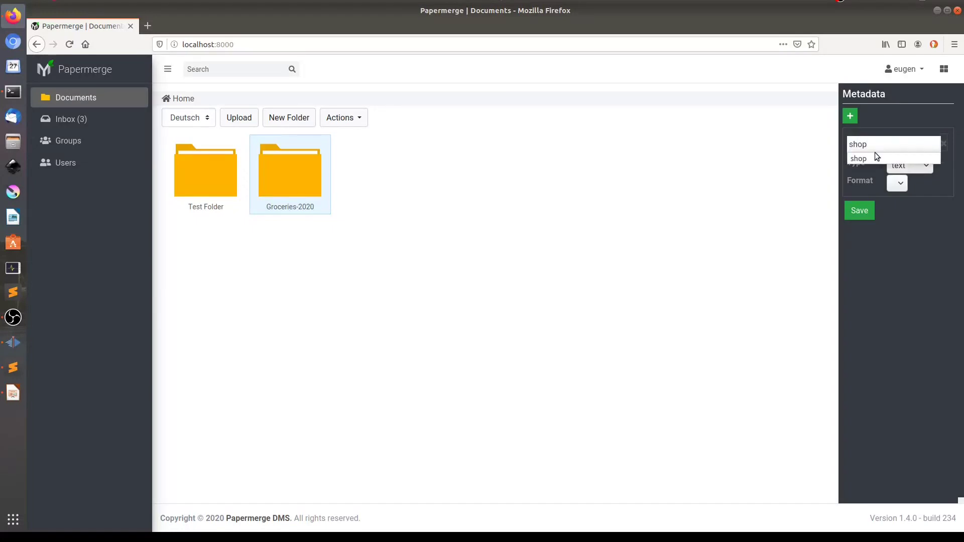
{"action": "type", "text": "op"}
{"action": "left_click", "coordinate": [938, 226]}
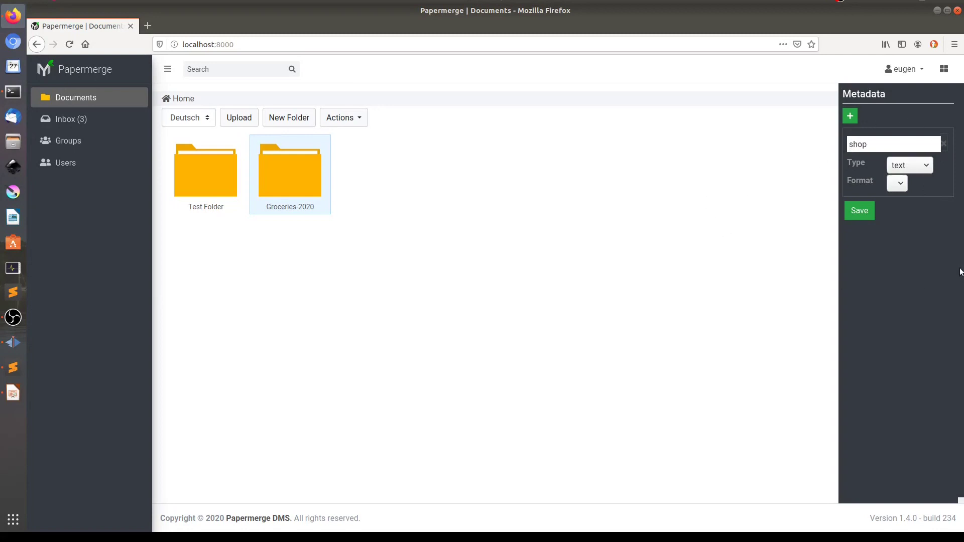
{"action": "left_click_drag", "start_coordinate": [897, 148], "coordinate": [843, 146]}
{"action": "left_click", "coordinate": [899, 145]}
{"action": "left_click_drag", "start_coordinate": [899, 145], "coordinate": [843, 144]}
Add a 'price' key of type money with format dd,cc.
{"action": "key", "text": "Return"}
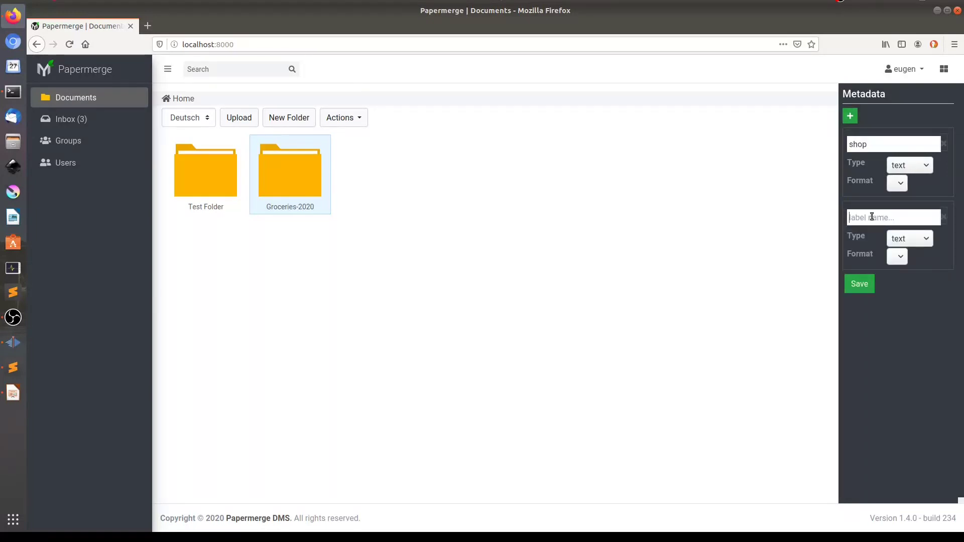
{"action": "type", "text": "price"}
{"action": "left_click", "coordinate": [910, 239]}
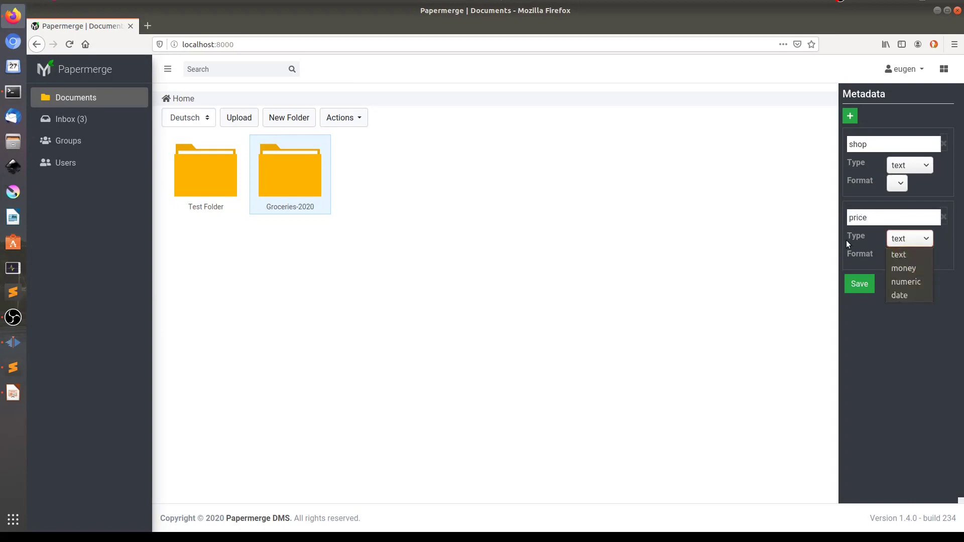
{"action": "left_click", "coordinate": [909, 270]}
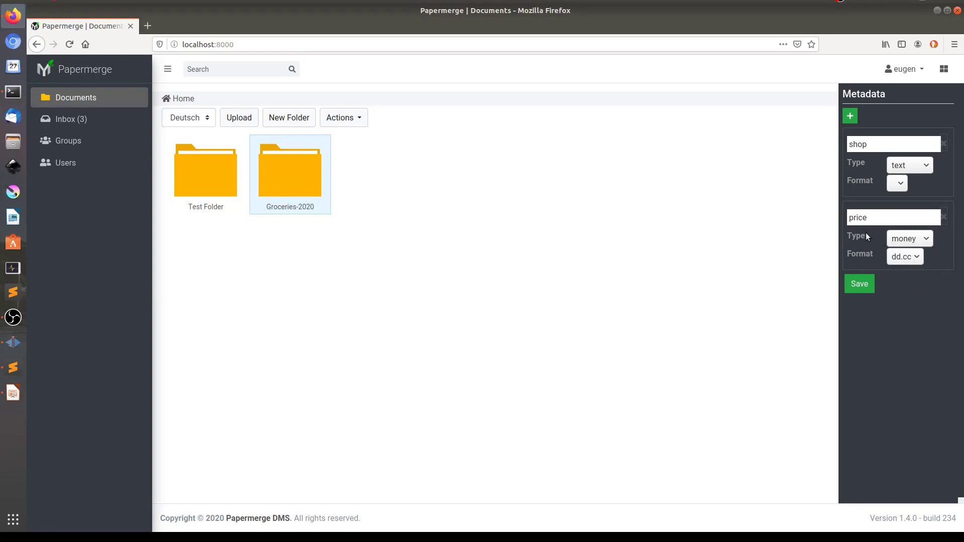
{"action": "left_click", "coordinate": [912, 258]}
{"action": "left_click", "coordinate": [899, 288]}
Add a 'date' key of type date with format dd.mm.yy, and save the metadata.
{"action": "left_click", "coordinate": [850, 116]}
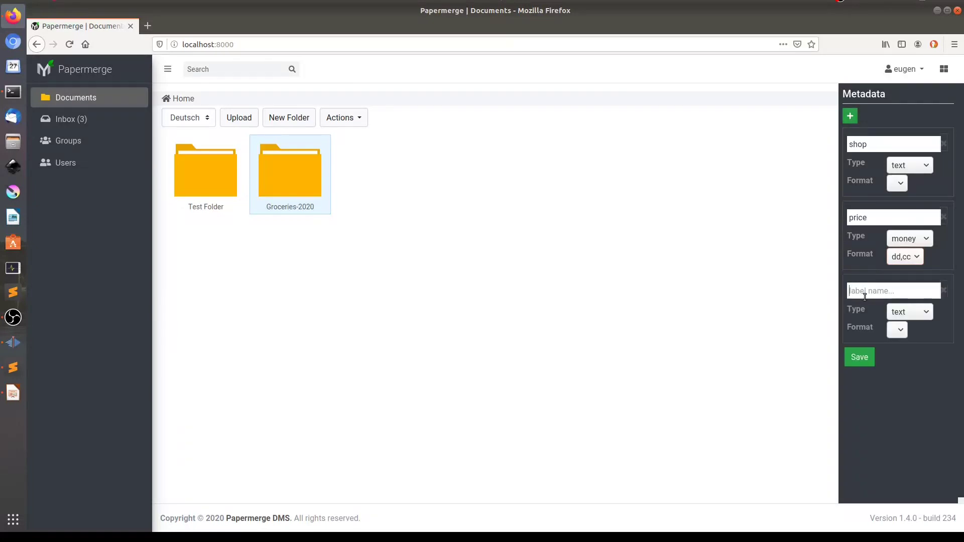
{"action": "type", "text": "date"}
{"action": "left_click", "coordinate": [904, 315]}
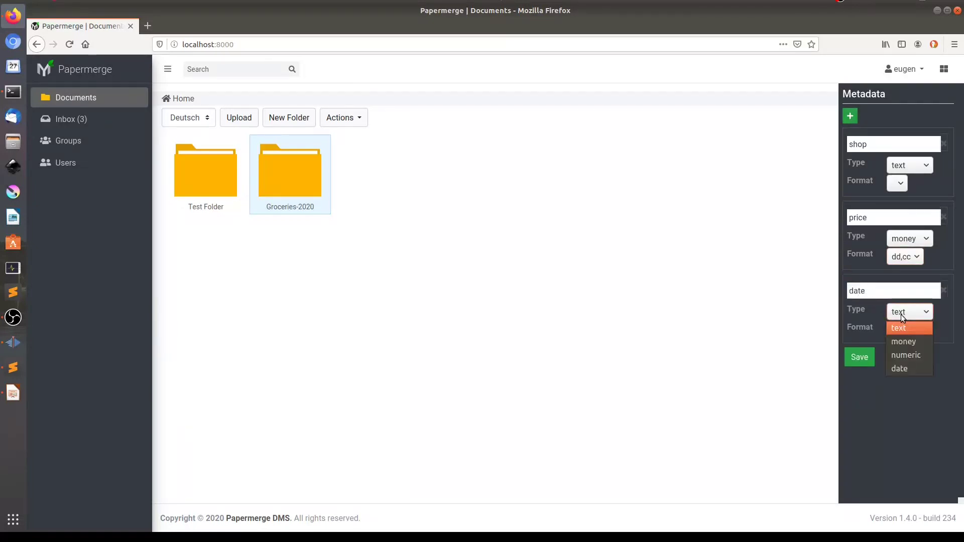
{"action": "left_click", "coordinate": [896, 368]}
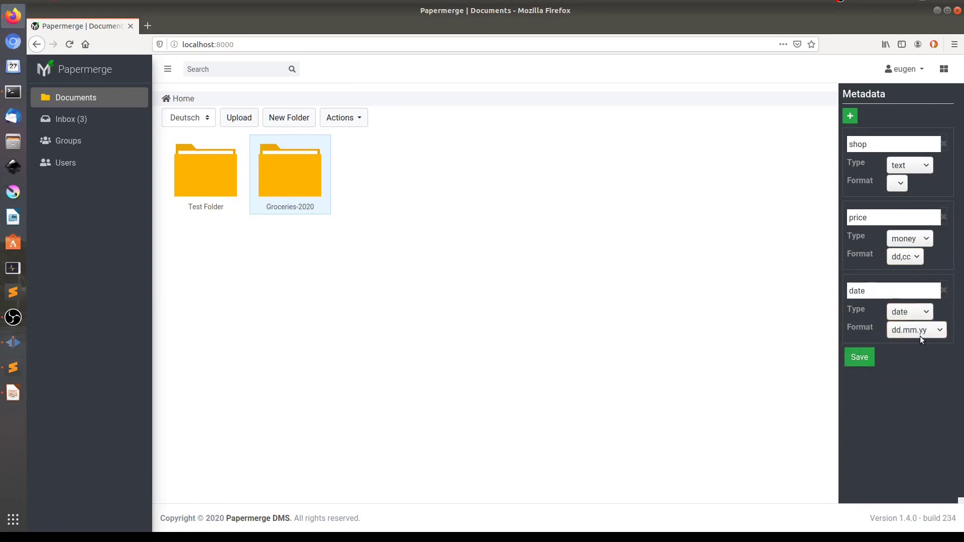
{"action": "left_click", "coordinate": [922, 333]}
{"action": "left_click", "coordinate": [899, 343]}
{"action": "left_click", "coordinate": [861, 358]}
Inspect the receipts' inherited shop, price and date keys, ending with file1(2).pdf selected.
{"action": "double_click", "coordinate": [298, 172]}
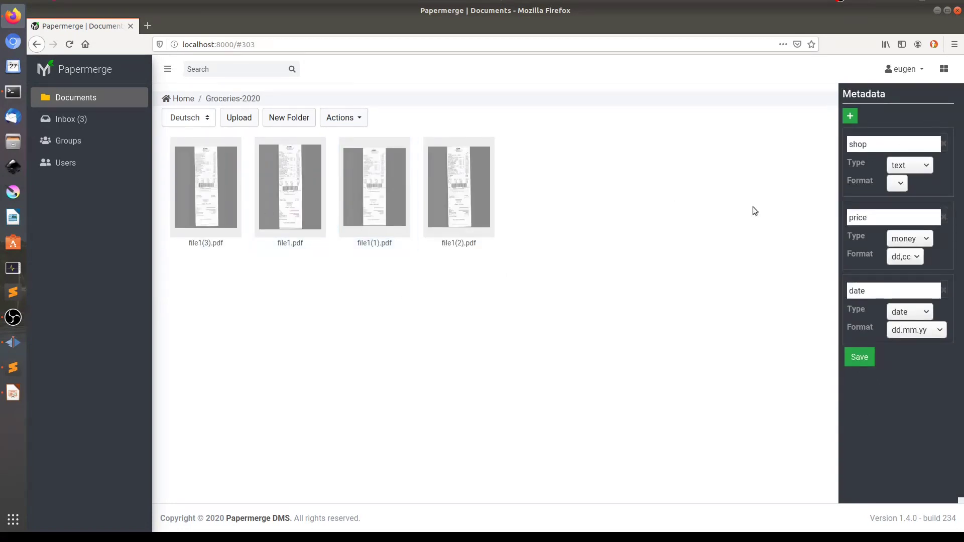
{"action": "left_click", "coordinate": [465, 196]}
{"action": "left_click", "coordinate": [382, 189]}
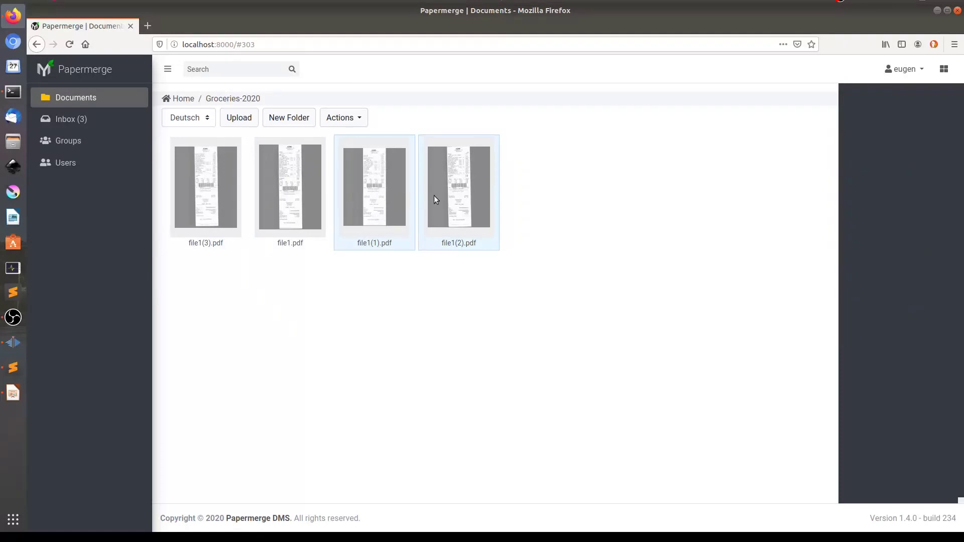
{"action": "left_click", "coordinate": [464, 199]}
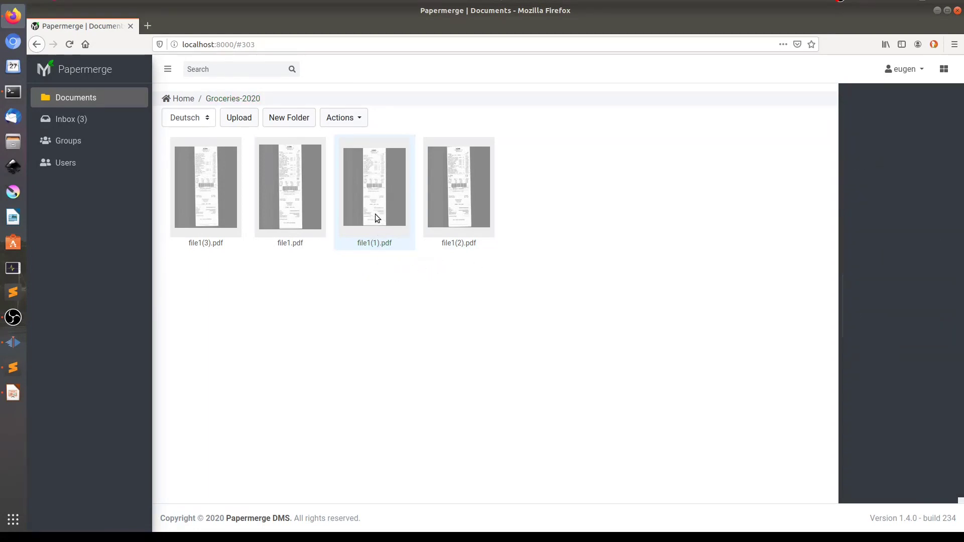
{"action": "left_click", "coordinate": [471, 199]}
{"action": "left_click", "coordinate": [357, 197], "text": "ctrl"}
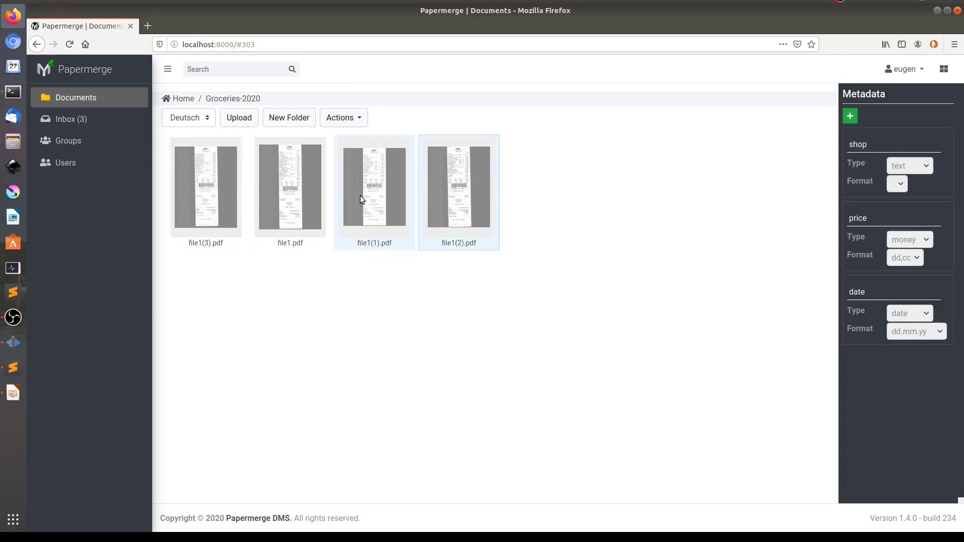
{"action": "left_click", "coordinate": [344, 191], "text": "ctrl"}
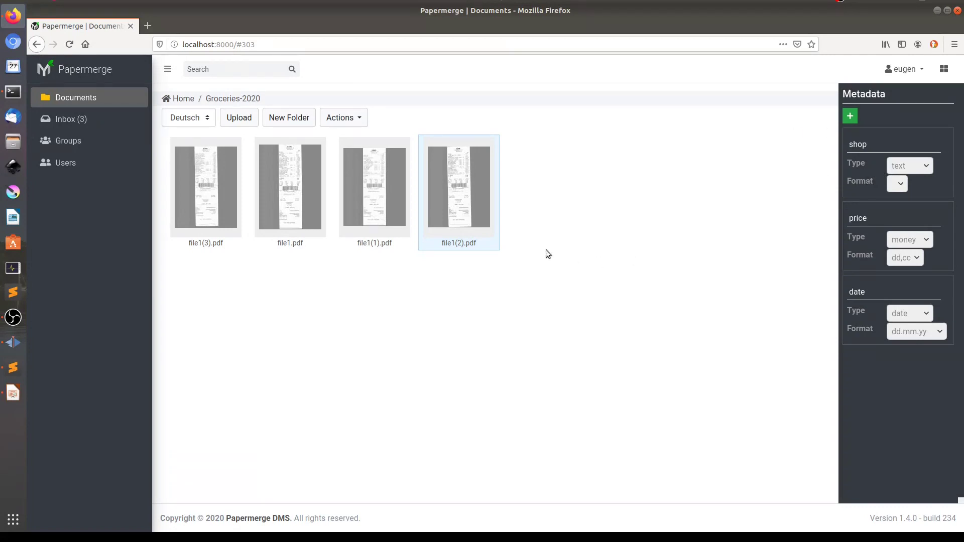
Open file1(1).pdf, check the shop field's details, and enter shop 'lidl'.
{"action": "double_click", "coordinate": [468, 181]}
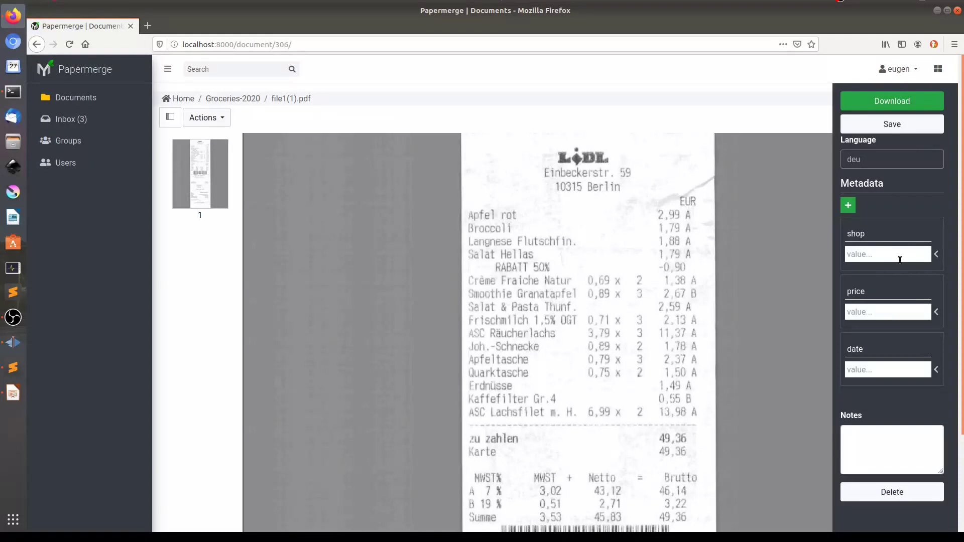
{"action": "left_click", "coordinate": [856, 256]}
{"action": "left_click", "coordinate": [882, 258]}
{"action": "left_click", "coordinate": [881, 258]}
{"action": "left_click", "coordinate": [881, 255]}
{"action": "left_click", "coordinate": [883, 255]}
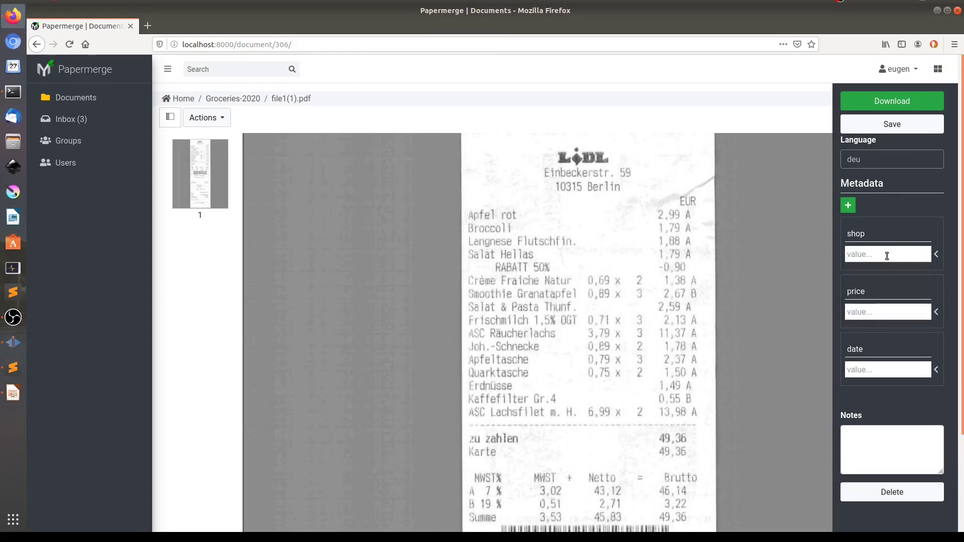
{"action": "left_click", "coordinate": [936, 256]}
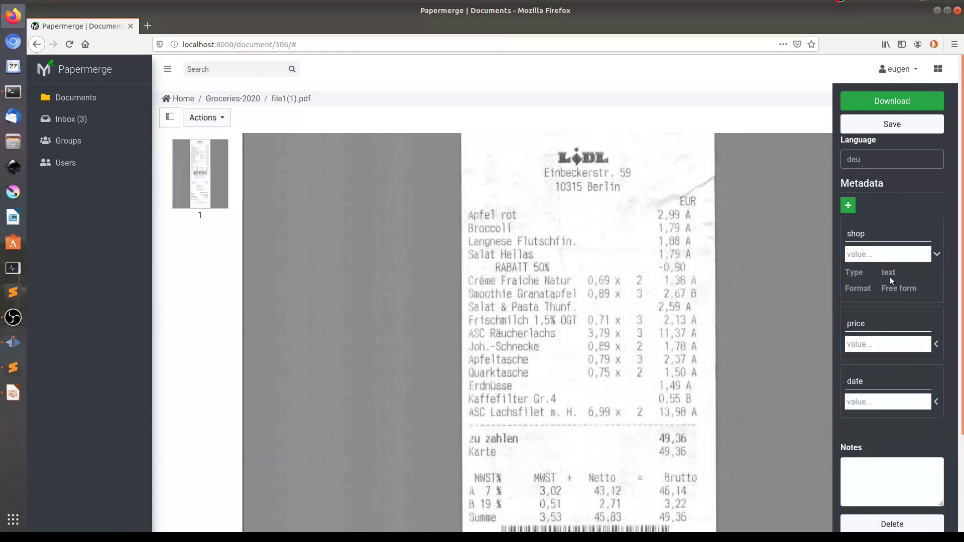
{"action": "left_click", "coordinate": [937, 256]}
{"action": "left_click", "coordinate": [937, 256]}
{"action": "left_click", "coordinate": [937, 256]}
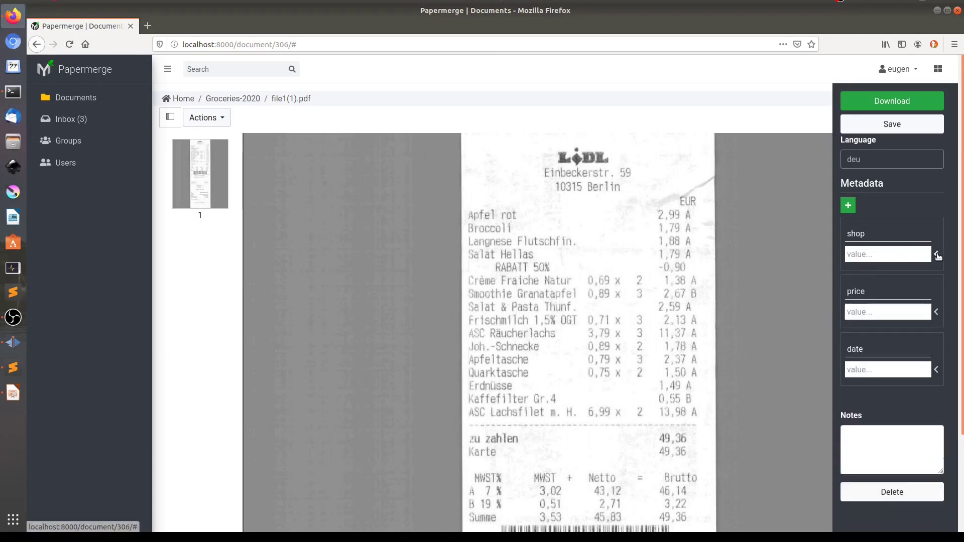
{"action": "left_click", "coordinate": [936, 256]}
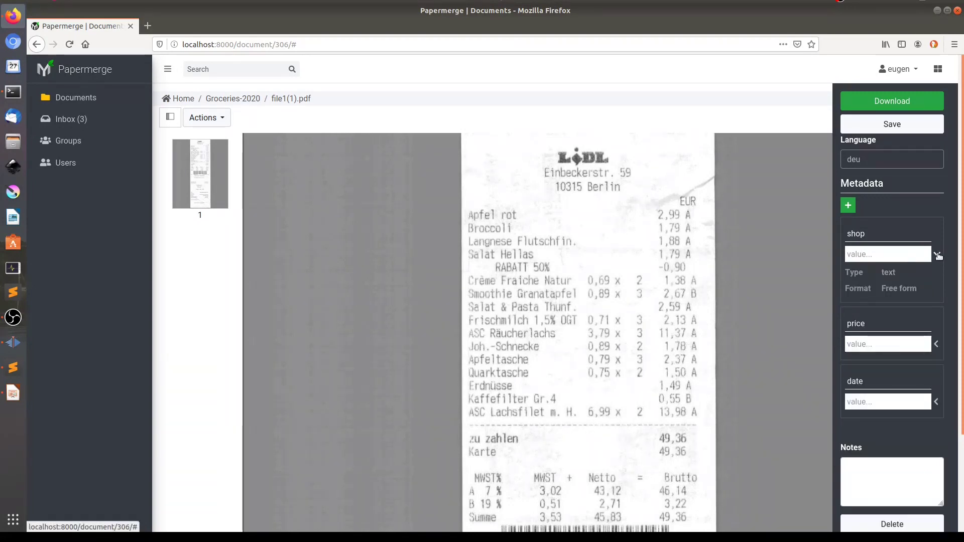
{"action": "left_click", "coordinate": [937, 256]}
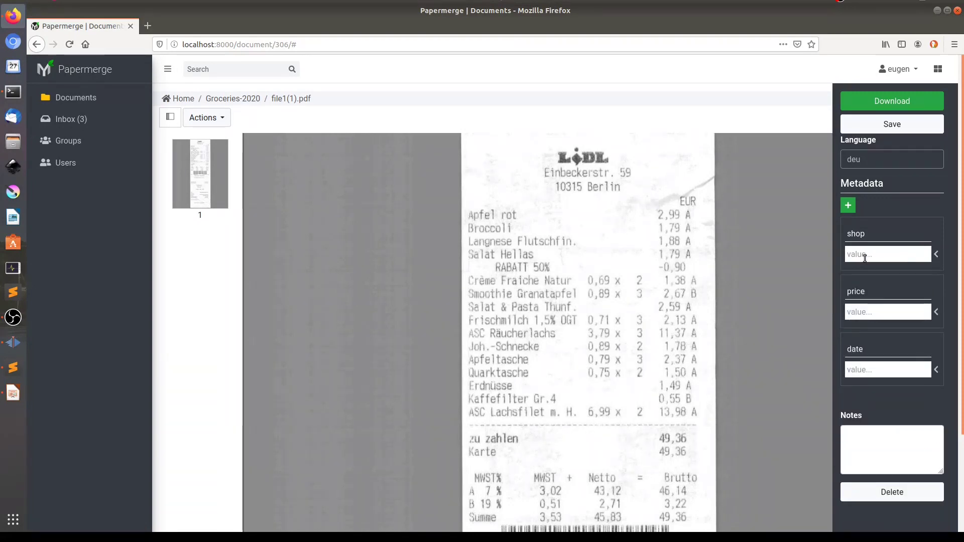
{"action": "left_click", "coordinate": [865, 255]}
{"action": "type", "text": "lidl"}
Copy the receipt total 49,36 into the price field.
{"action": "scroll", "coordinate": [706, 296], "scroll_direction": "down", "scroll_amount": 5}
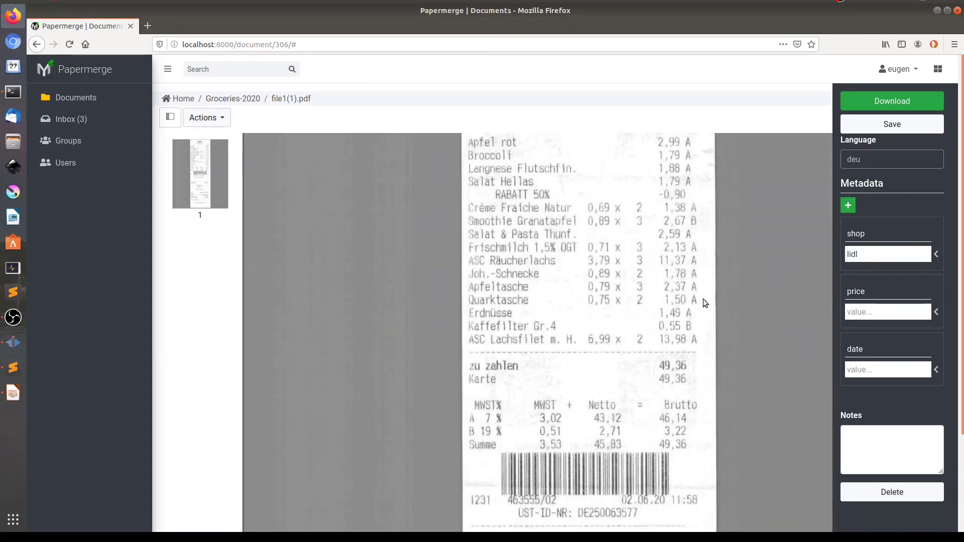
{"action": "scroll", "coordinate": [644, 340], "scroll_direction": "down", "scroll_amount": 5}
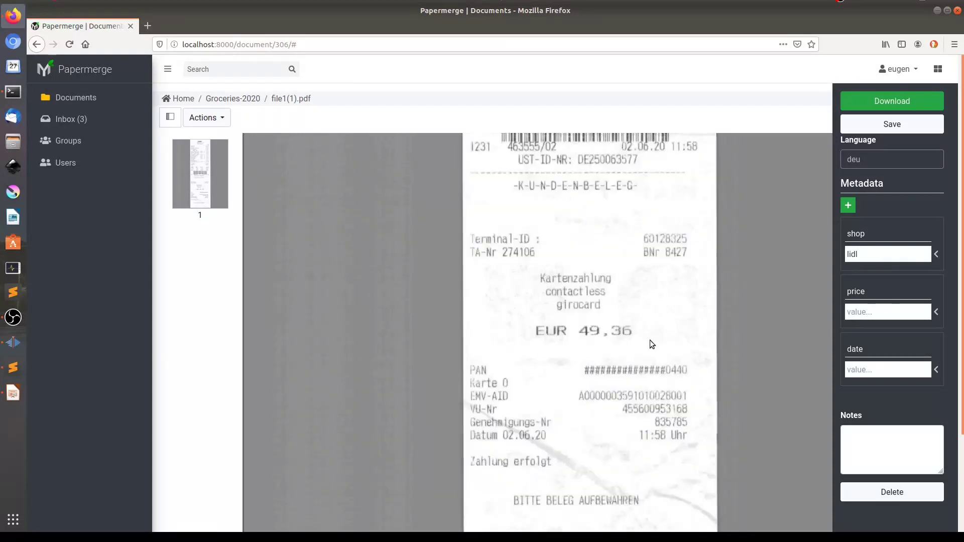
{"action": "left_click_drag", "start_coordinate": [580, 331], "coordinate": [633, 333]}
{"action": "key", "text": "ctrl+c"}
{"action": "left_click", "coordinate": [882, 317]}
{"action": "key", "text": "ctrl+v"}
Fill the date as 02.06.20 from the receipt, then check the date and price formats.
{"action": "scroll", "coordinate": [595, 357], "scroll_direction": "down", "scroll_amount": 1}
{"action": "left_click_drag", "start_coordinate": [503, 425], "coordinate": [546, 424]}
{"action": "key", "text": "ctrl+c"}
{"action": "left_click", "coordinate": [896, 369]}
{"action": "key", "text": "ctrl+v"}
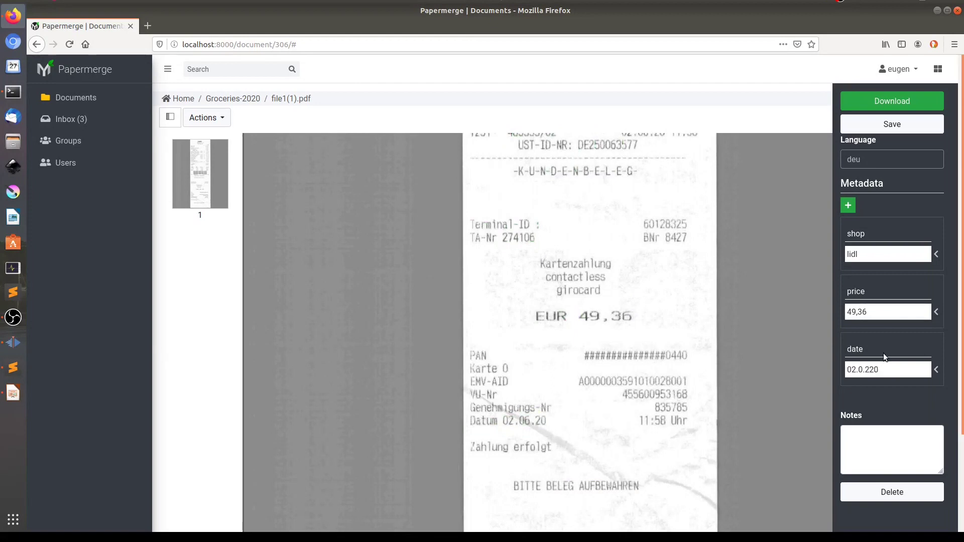
{"action": "key", "text": "BackSpace"}
{"action": "key", "text": "BackSpace"}
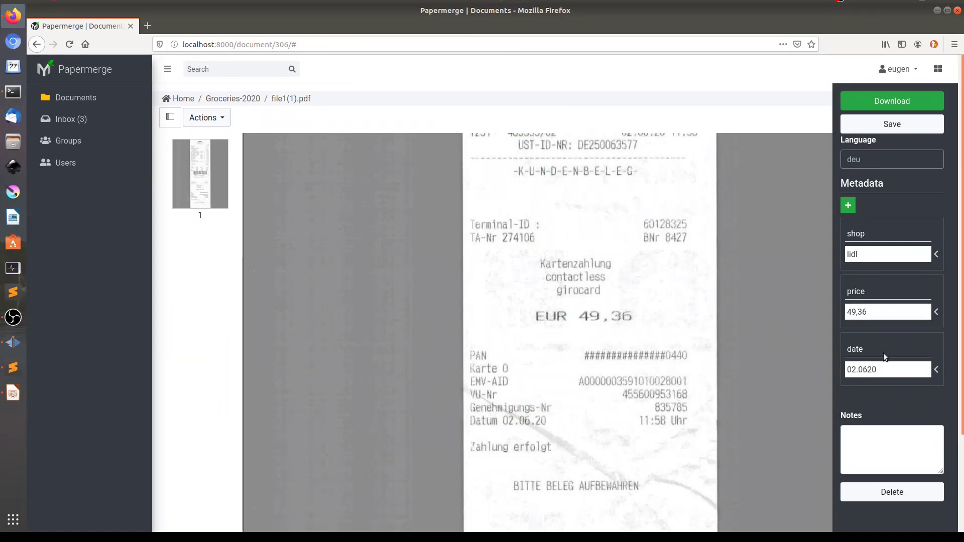
{"action": "type", "text": ".20"}
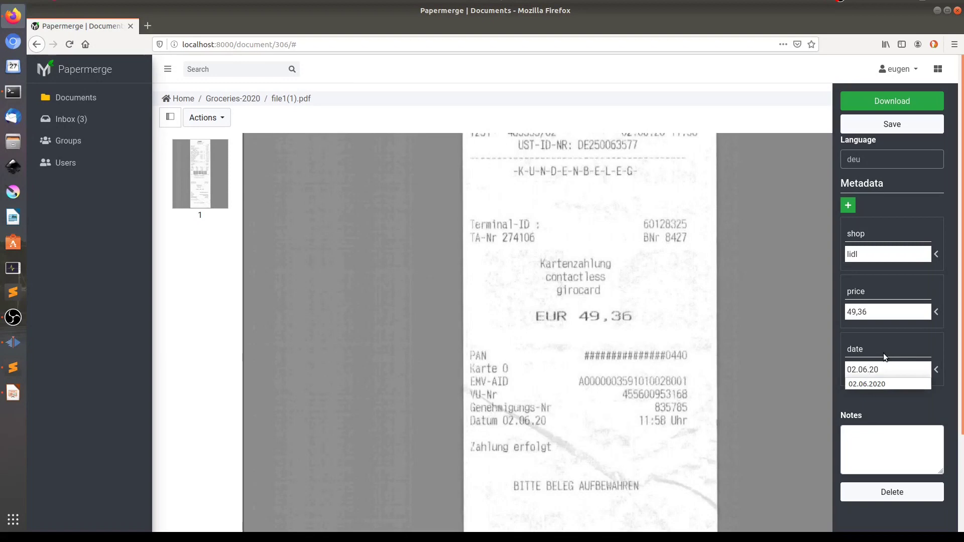
{"action": "left_click", "coordinate": [881, 339]}
{"action": "left_click", "coordinate": [937, 371]}
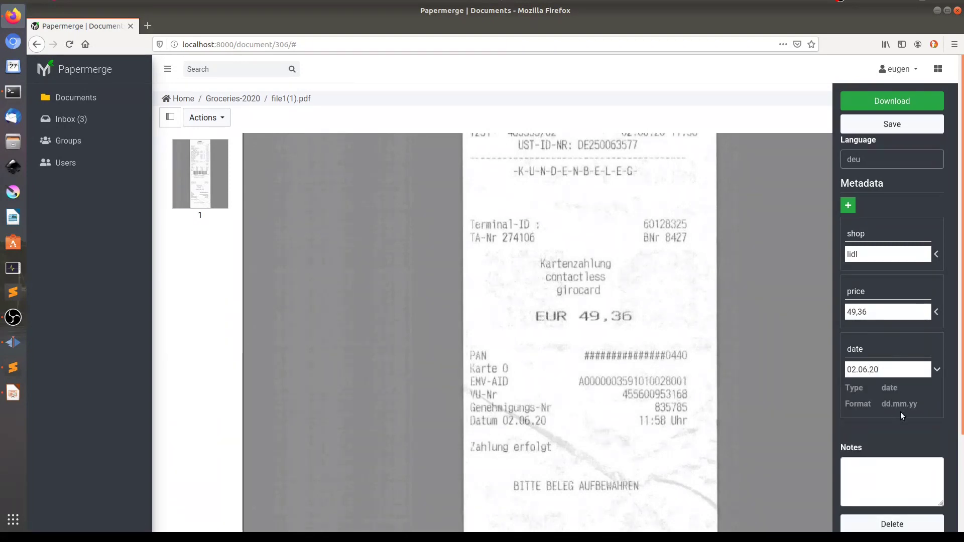
{"action": "left_click_drag", "start_coordinate": [854, 371], "coordinate": [858, 374]}
{"action": "double_click", "coordinate": [862, 371]}
{"action": "left_click", "coordinate": [894, 371]}
{"action": "double_click", "coordinate": [874, 371]}
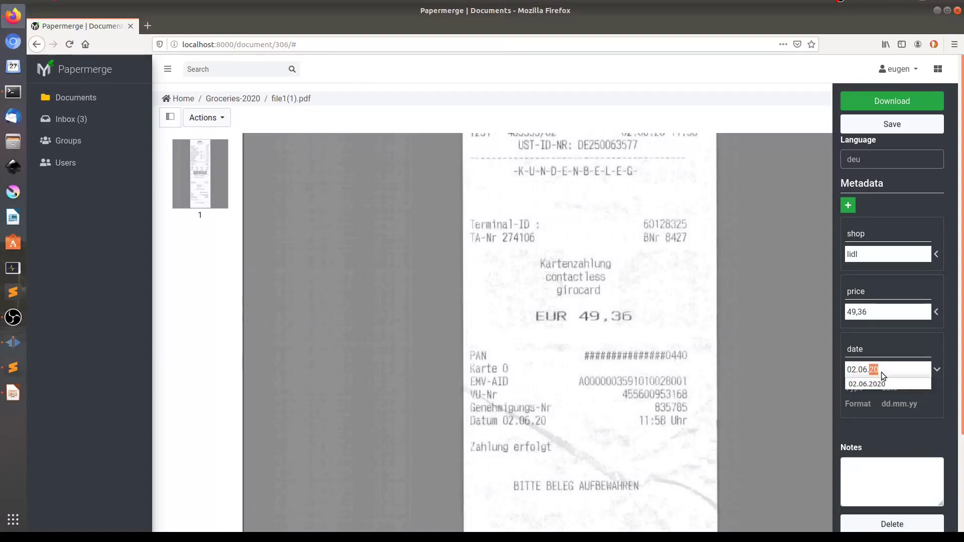
{"action": "left_click", "coordinate": [937, 312]}
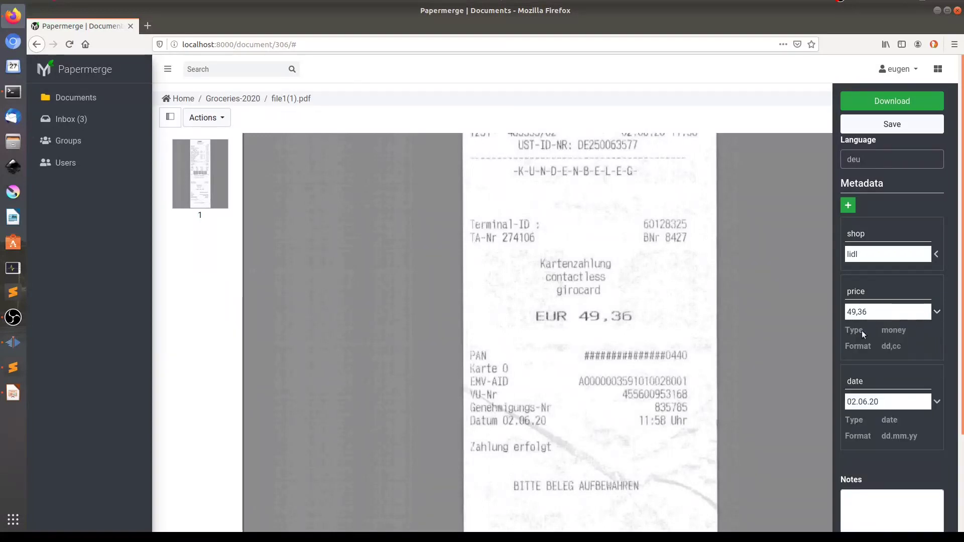
{"action": "left_click_drag", "start_coordinate": [856, 312], "coordinate": [859, 312]}
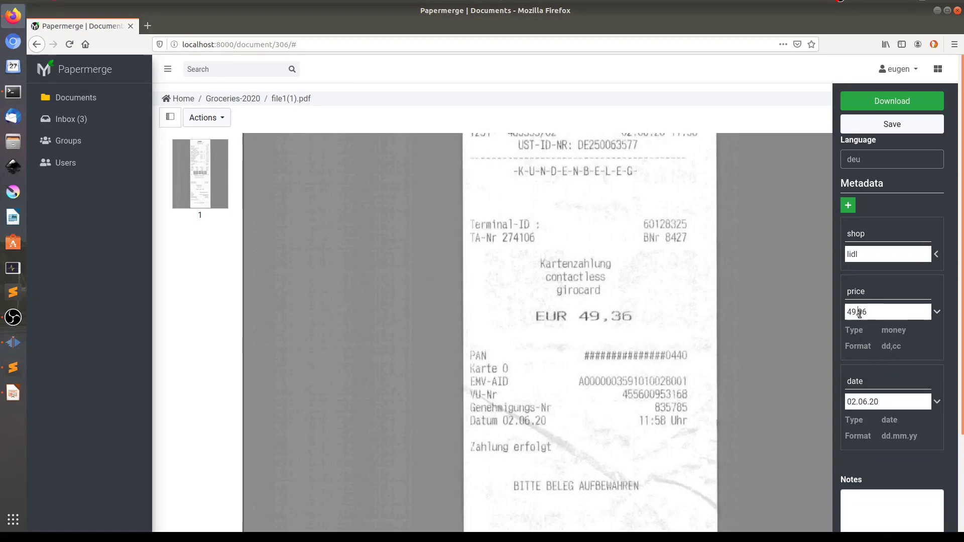
Save file1(1).pdf, then give file1.pdf price 44,23 and the receipt's date 08.06.20.
{"action": "left_click", "coordinate": [891, 124]}
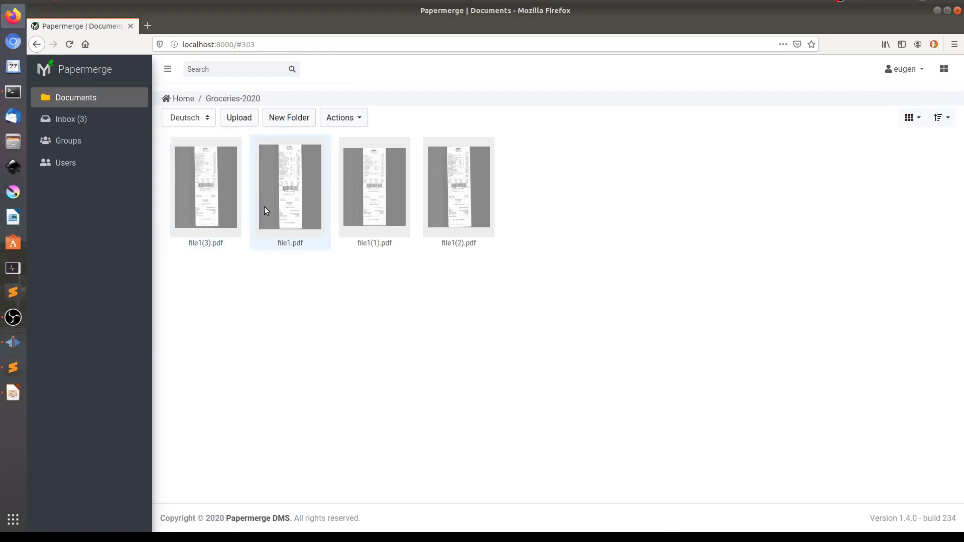
{"action": "double_click", "coordinate": [290, 188]}
{"action": "scroll", "coordinate": [588, 301], "scroll_direction": "down", "scroll_amount": 5}
{"action": "left_click", "coordinate": [870, 312]}
{"action": "type", "text": "44,23"}
{"action": "scroll", "coordinate": [588, 351], "scroll_direction": "down", "scroll_amount": 5}
{"action": "left_click_drag", "start_coordinate": [507, 361], "coordinate": [564, 362]}
{"action": "right_click", "coordinate": [509, 368]}
{"action": "left_click", "coordinate": [517, 383]}
{"action": "left_click", "coordinate": [872, 284]}
{"action": "key", "text": "ctrl+v"}
Give file1(3).pdf price 40,98 and date 17.04.20, and save.
{"action": "left_click", "coordinate": [191, 103]}
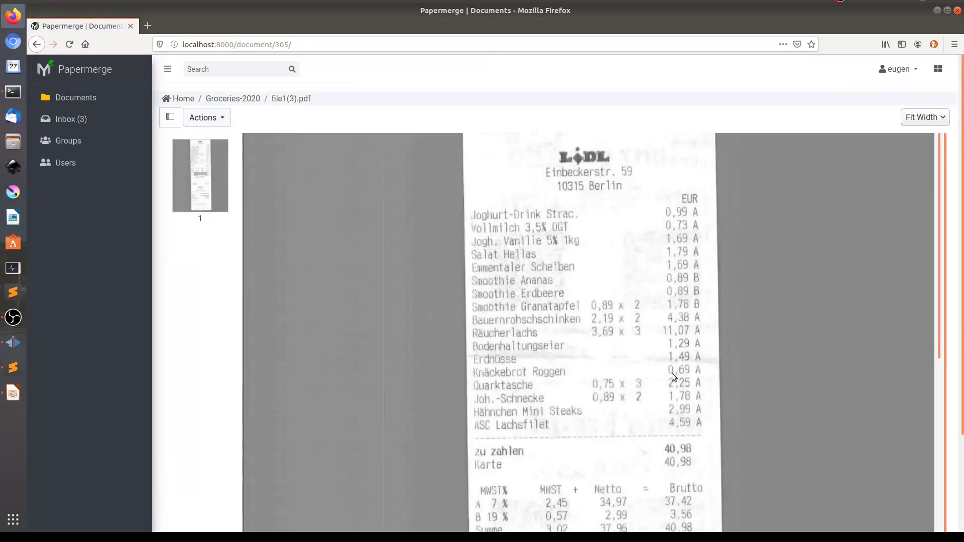
{"action": "scroll", "coordinate": [588, 326], "scroll_direction": "down", "scroll_amount": 5}
{"action": "left_click", "coordinate": [887, 312]}
{"action": "type", "text": "40,98"}
{"action": "scroll", "coordinate": [587, 327], "scroll_direction": "down", "scroll_amount": 5}
{"action": "left_click", "coordinate": [887, 369]}
{"action": "type", "text": "17.04.20"}
{"action": "left_click", "coordinate": [892, 124]}
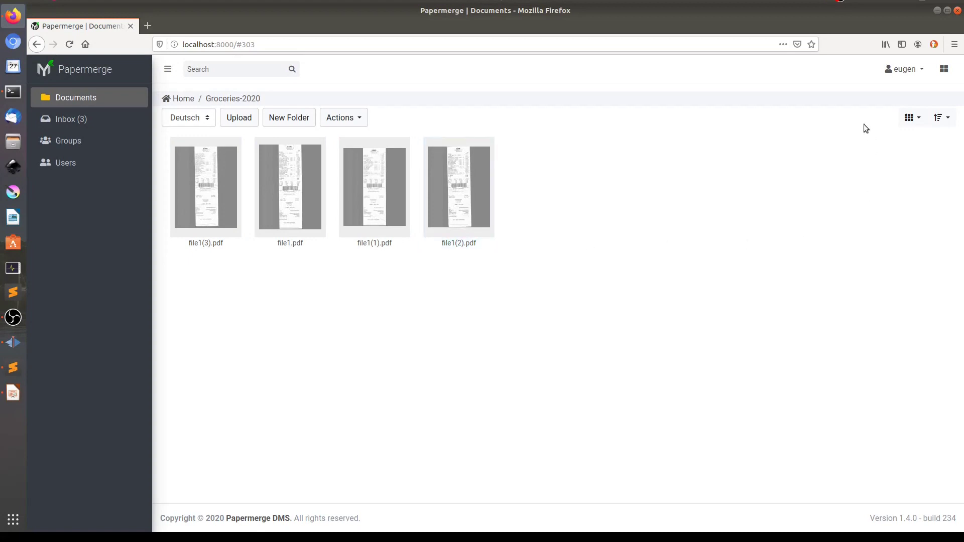
Switch the folder to List view and sort the receipts by price, lowest first.
{"action": "left_click", "coordinate": [919, 116]}
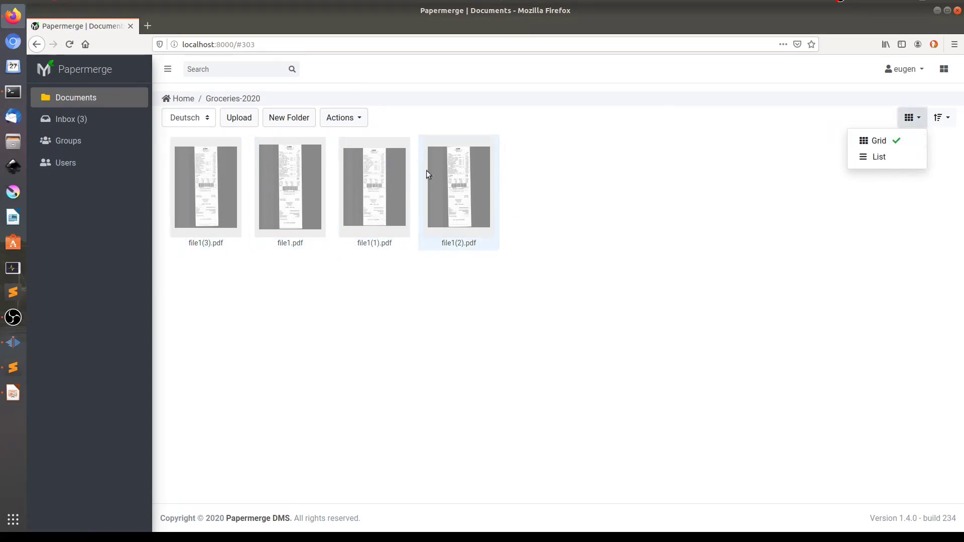
{"action": "left_click", "coordinate": [880, 157]}
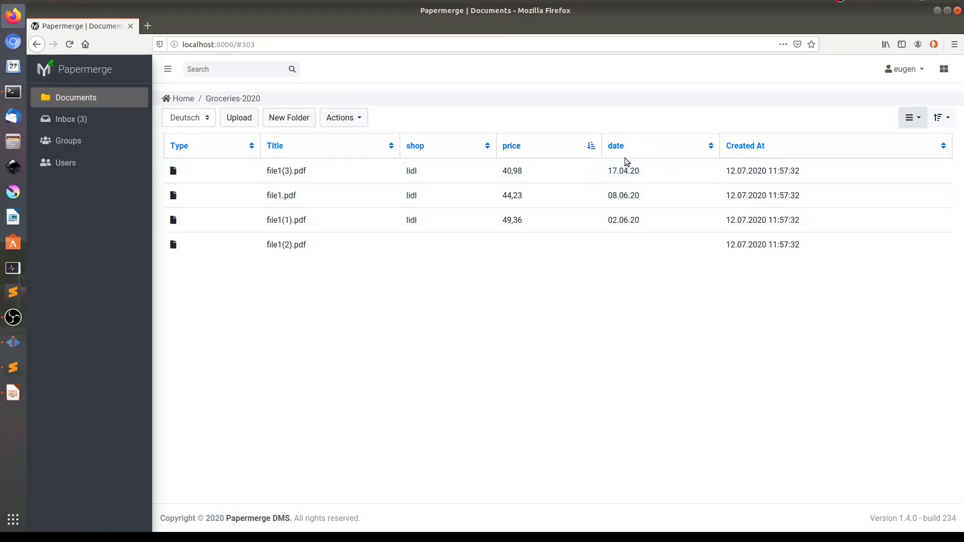
{"action": "left_click", "coordinate": [592, 146]}
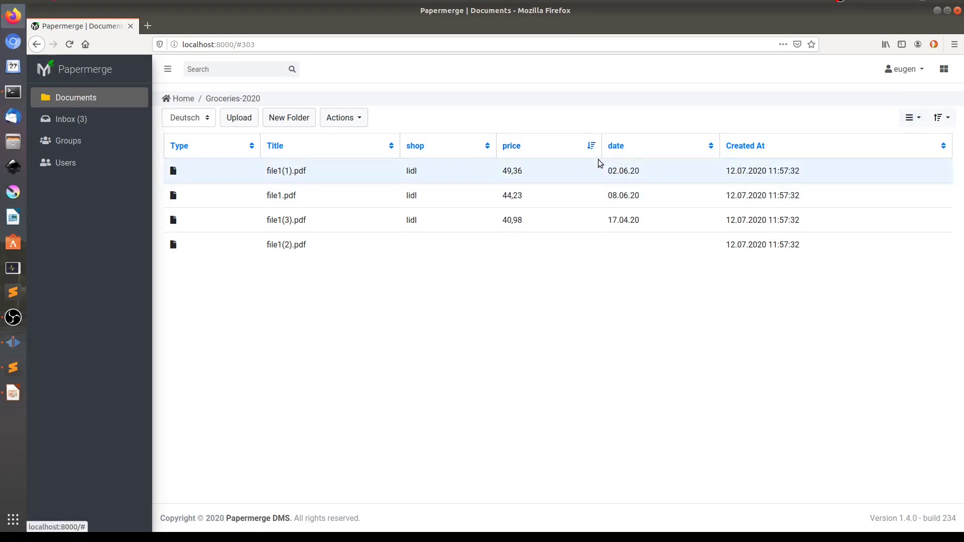
{"action": "left_click", "coordinate": [591, 146]}
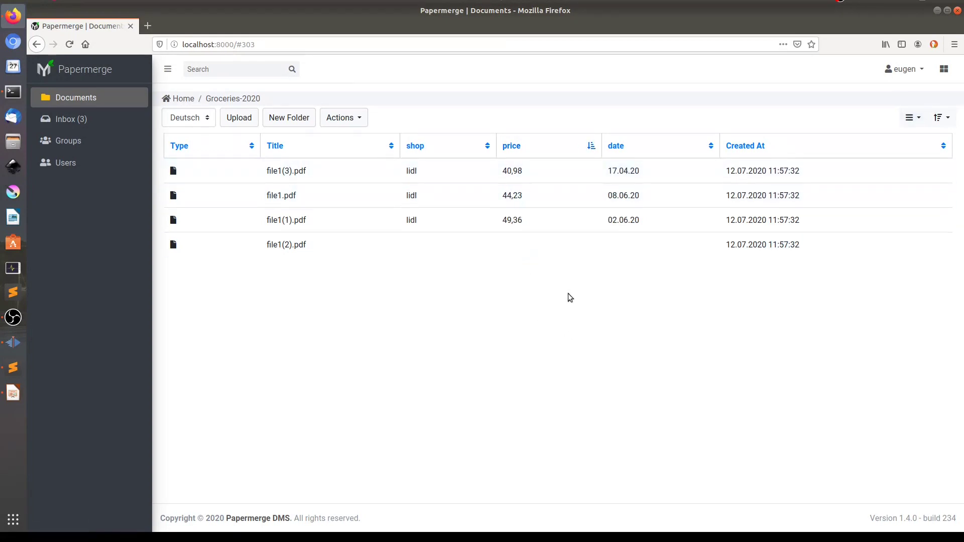
{"action": "left_click", "coordinate": [591, 146]}
{"action": "left_click", "coordinate": [591, 146]}
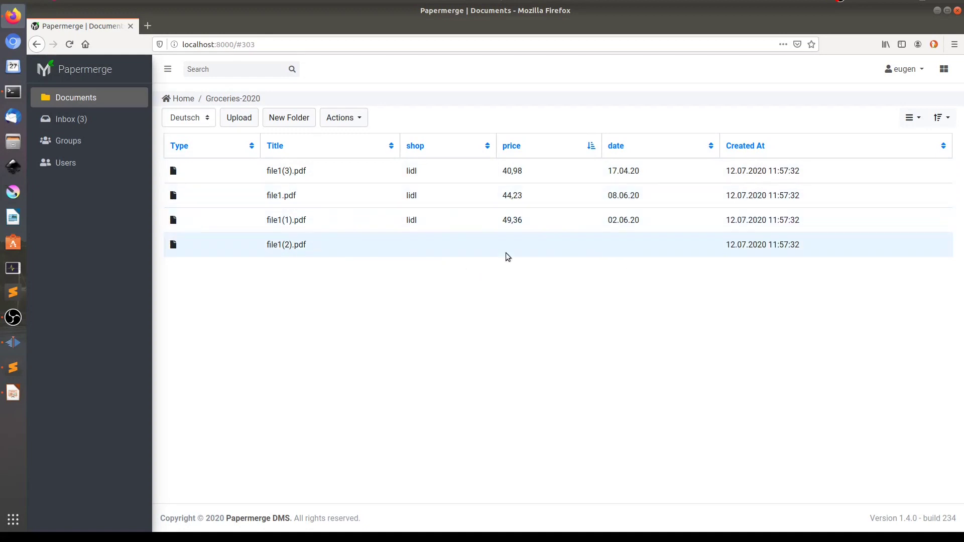
Highlight the 49,36, 02.06.20 and lidl values, then sort the table by shop.
{"action": "left_click_drag", "start_coordinate": [501, 220], "coordinate": [526, 226]}
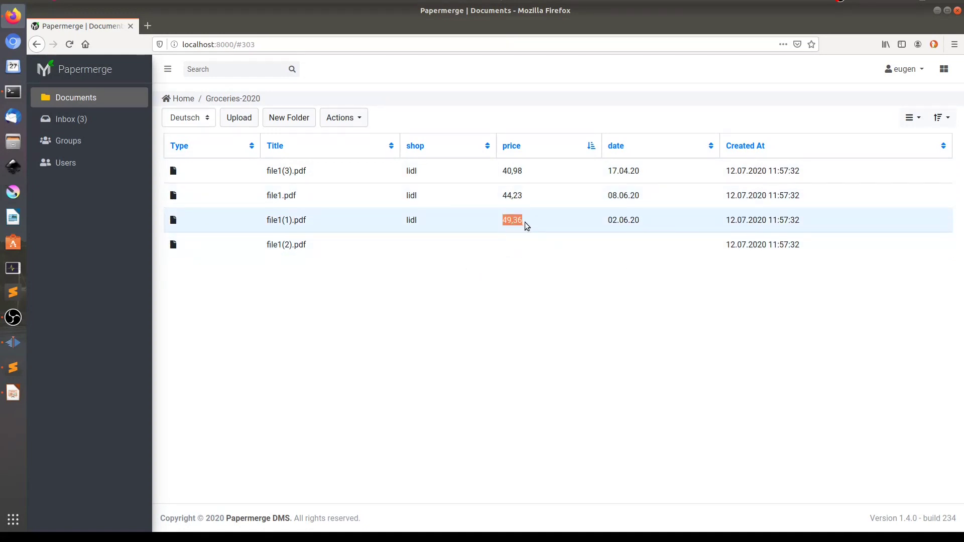
{"action": "left_click_drag", "start_coordinate": [606, 220], "coordinate": [660, 223]}
{"action": "left_click_drag", "start_coordinate": [402, 221], "coordinate": [427, 222]}
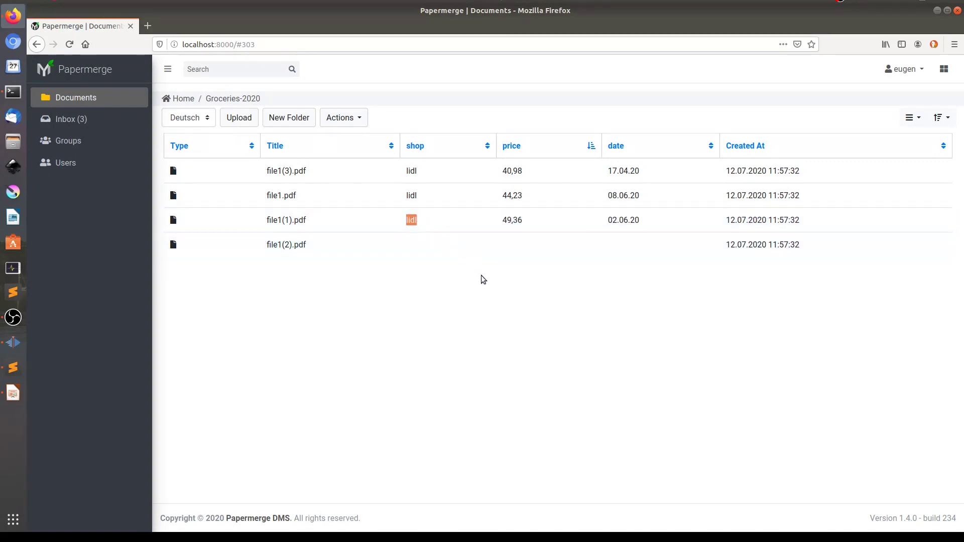
{"action": "left_click", "coordinate": [477, 148]}
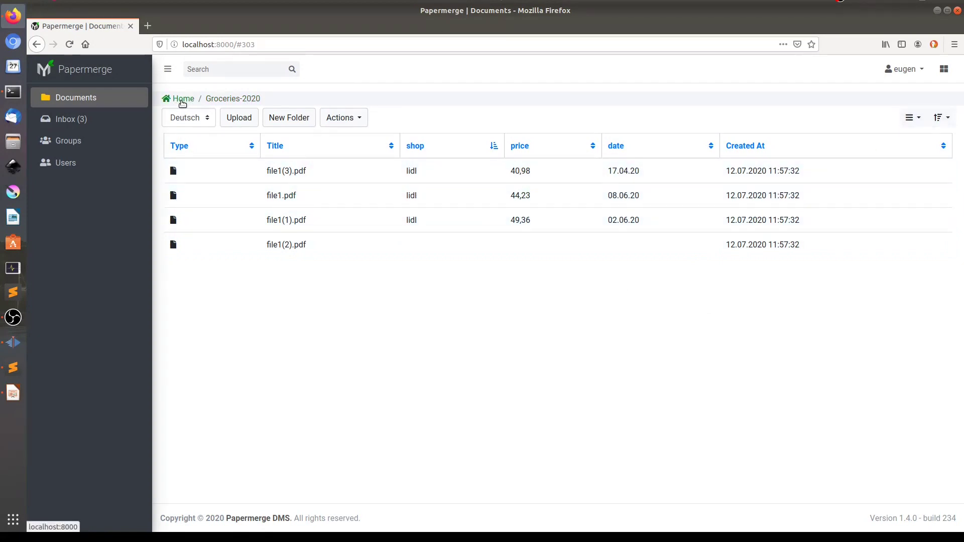
Create a new top-level folder named Invoices2020 and open it.
{"action": "left_click", "coordinate": [182, 99]}
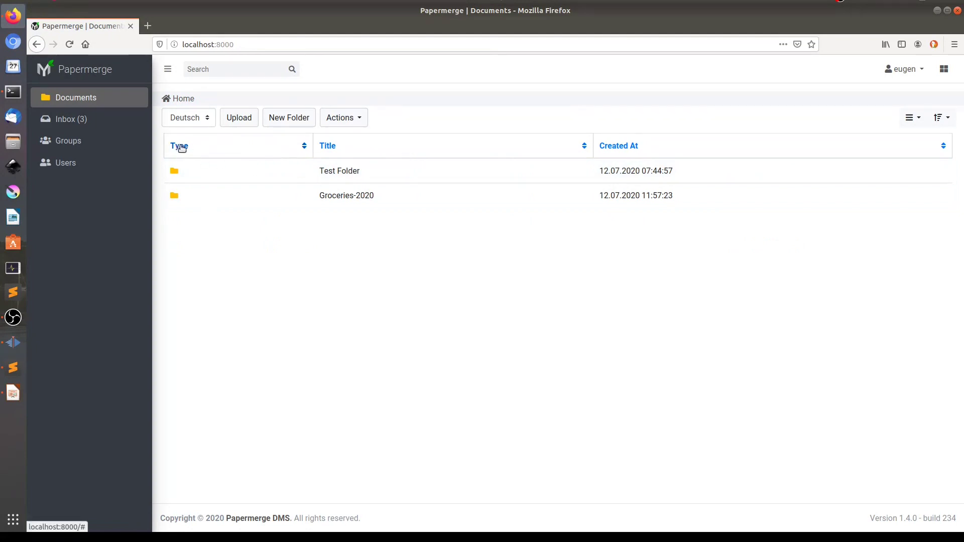
{"action": "left_click", "coordinate": [291, 118]}
{"action": "left_click", "coordinate": [424, 293]}
{"action": "type", "text": "Invoices-2020"}
{"action": "key", "text": "Return"}
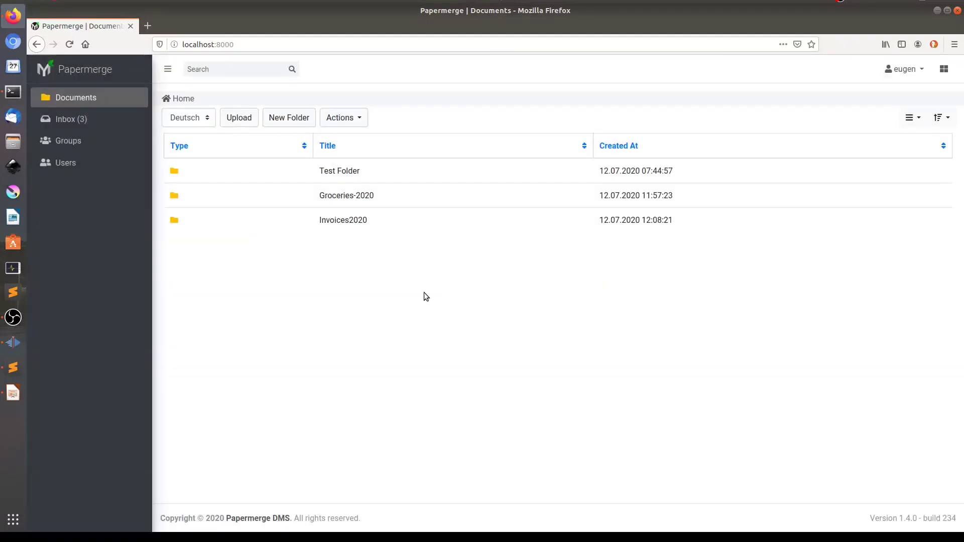
{"action": "double_click", "coordinate": [346, 221]}
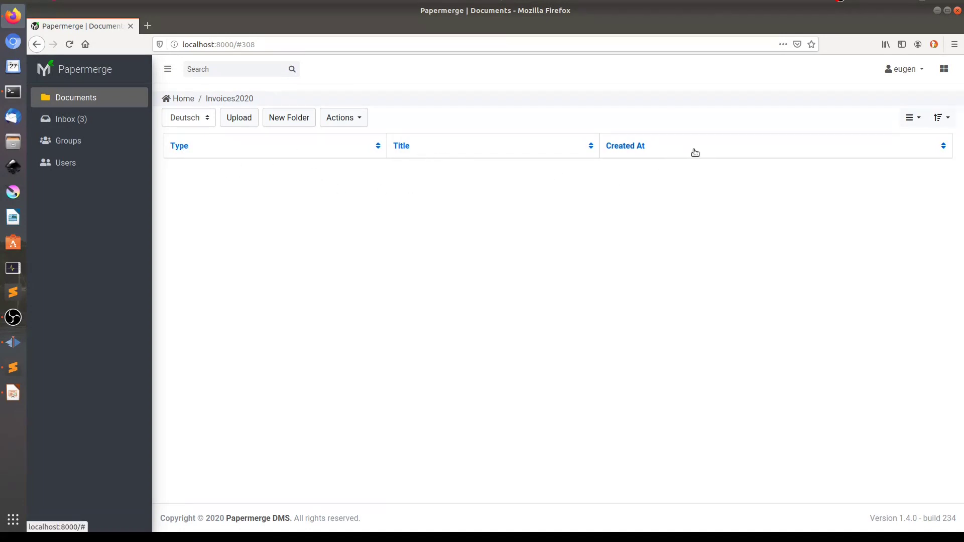
Upload the four receipt PDFs into the Invoices2020 folder.
{"action": "left_click", "coordinate": [239, 117]}
{"action": "left_click", "coordinate": [316, 126], "text": "shift"}
{"action": "left_click", "coordinate": [776, 40]}
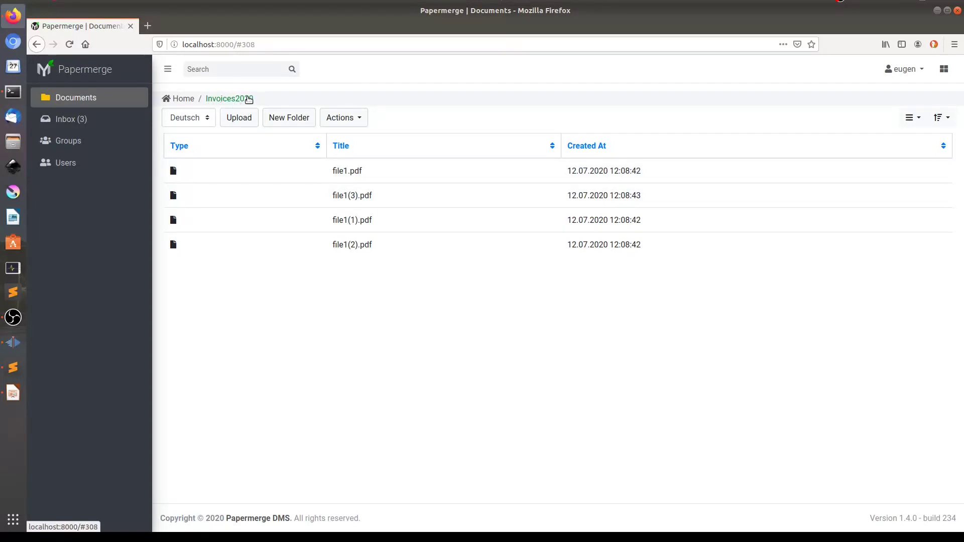
Show the invoices as grid thumbnails, then switch back to the Impress presentation.
{"action": "left_click", "coordinate": [912, 117]}
{"action": "left_click", "coordinate": [903, 144]}
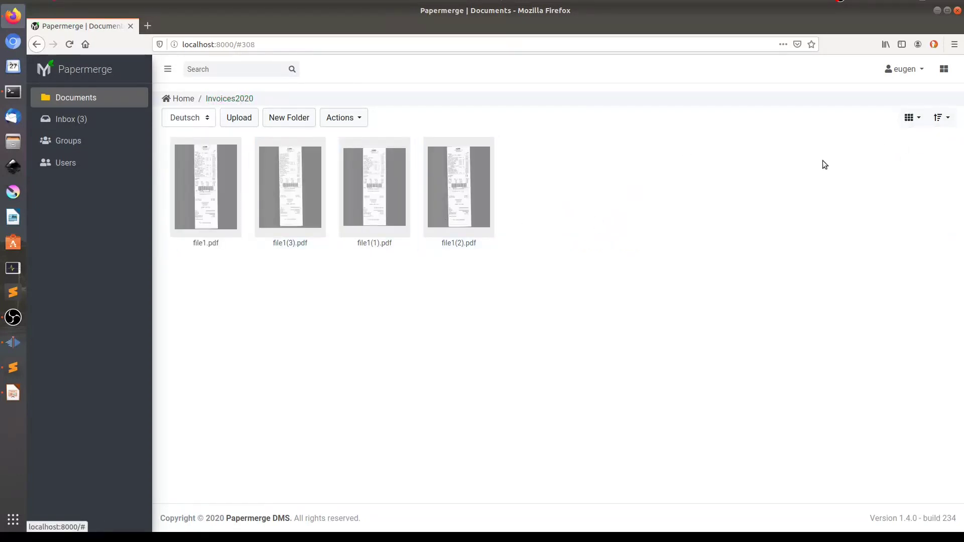
{"action": "left_click", "coordinate": [916, 121]}
{"action": "key", "text": "alt+Tab"}
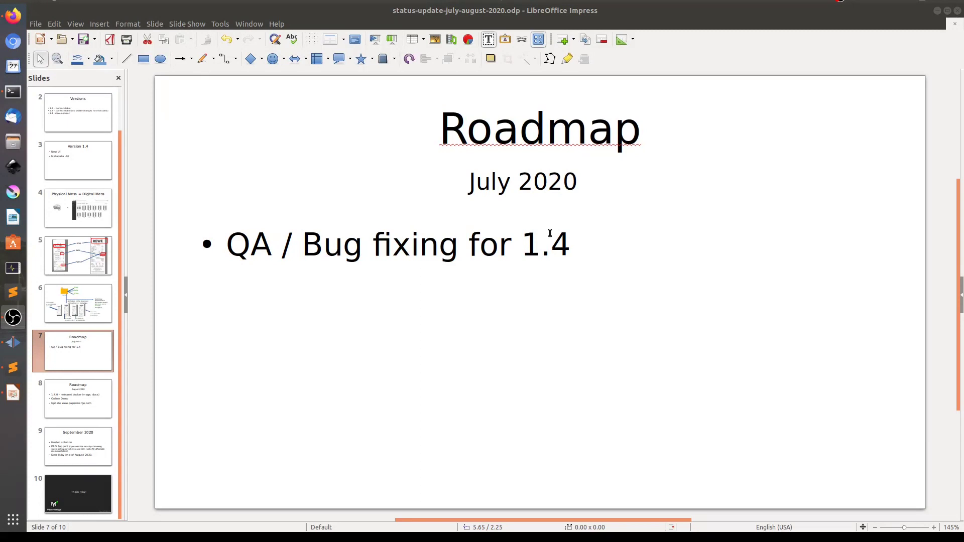
Move from slide 8 through the September 2020 roadmap to the closing 'Thank you!' slide 10.
{"action": "scroll", "coordinate": [433, 397], "scroll_direction": "down", "scroll_amount": 1}
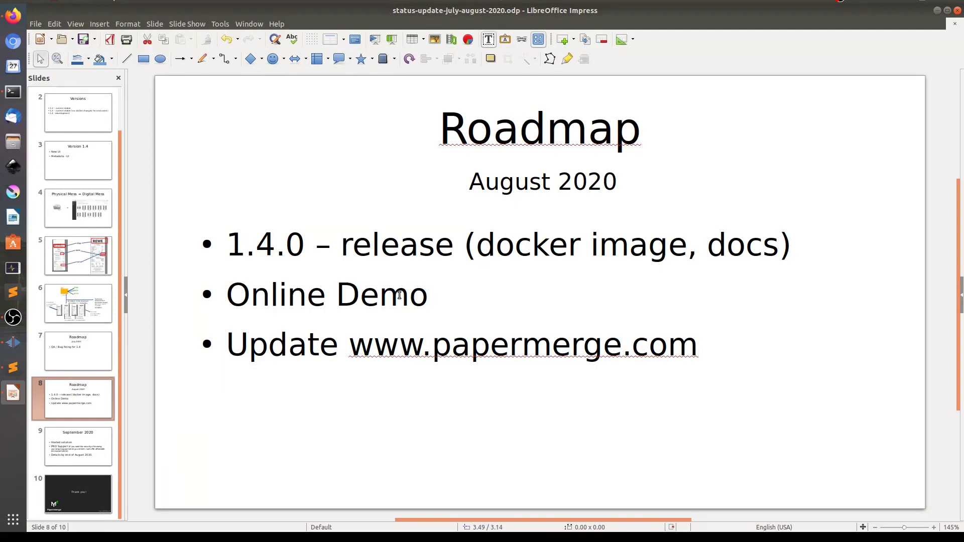
{"action": "key", "text": "Page_Down"}
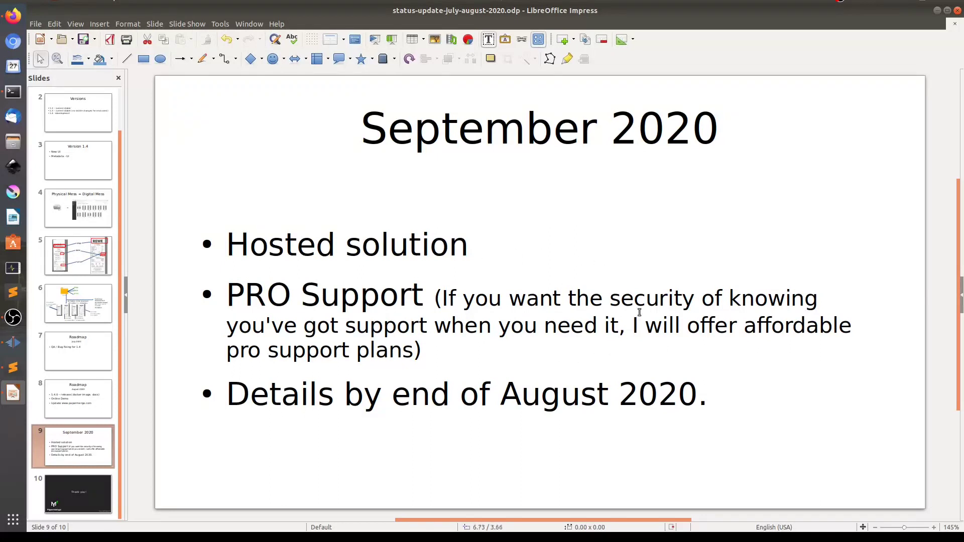
{"action": "key", "text": "Page_Down"}
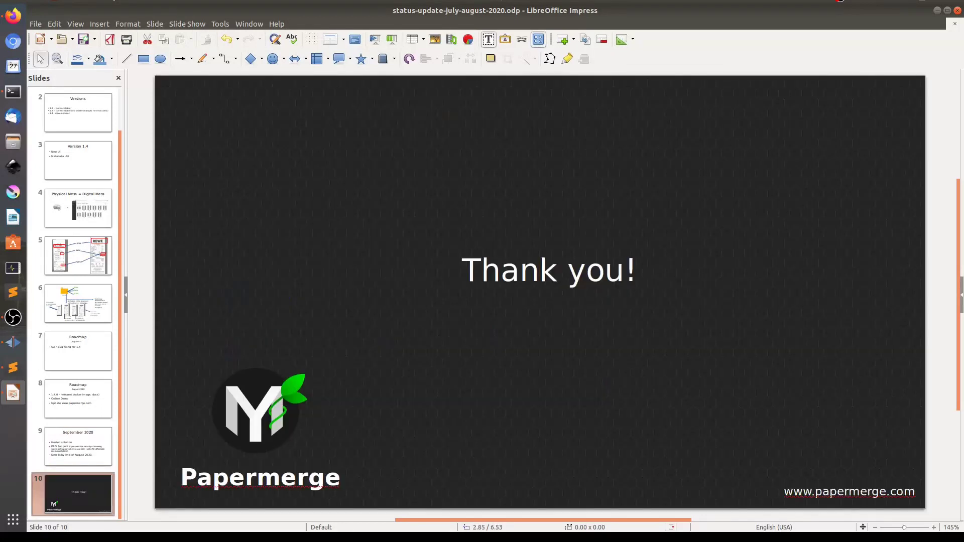